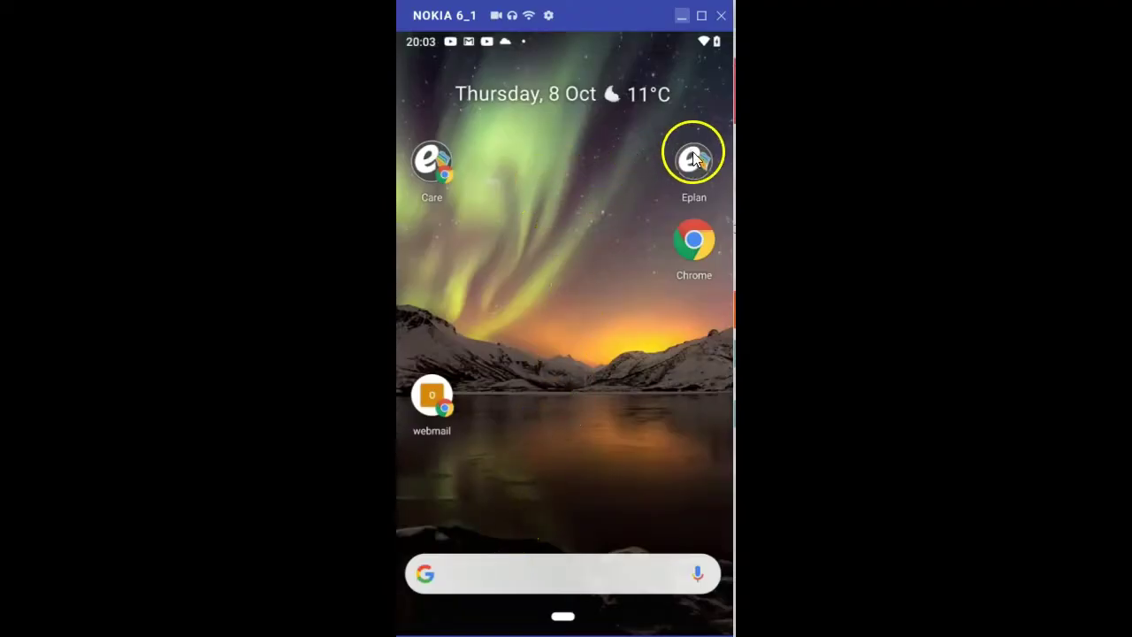
# Launch Standex ePlan from the Eplan home-screen shortcut to show its sign-in page
pyautogui.click(696, 246)
pyautogui.click(536, 272)
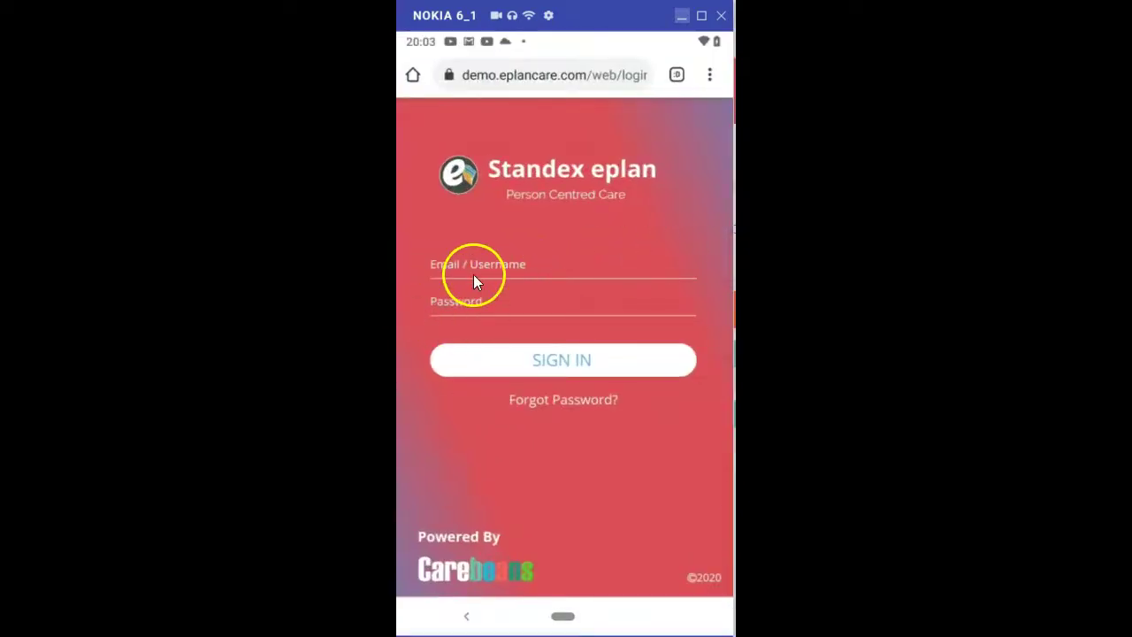
pyautogui.click(488, 448)
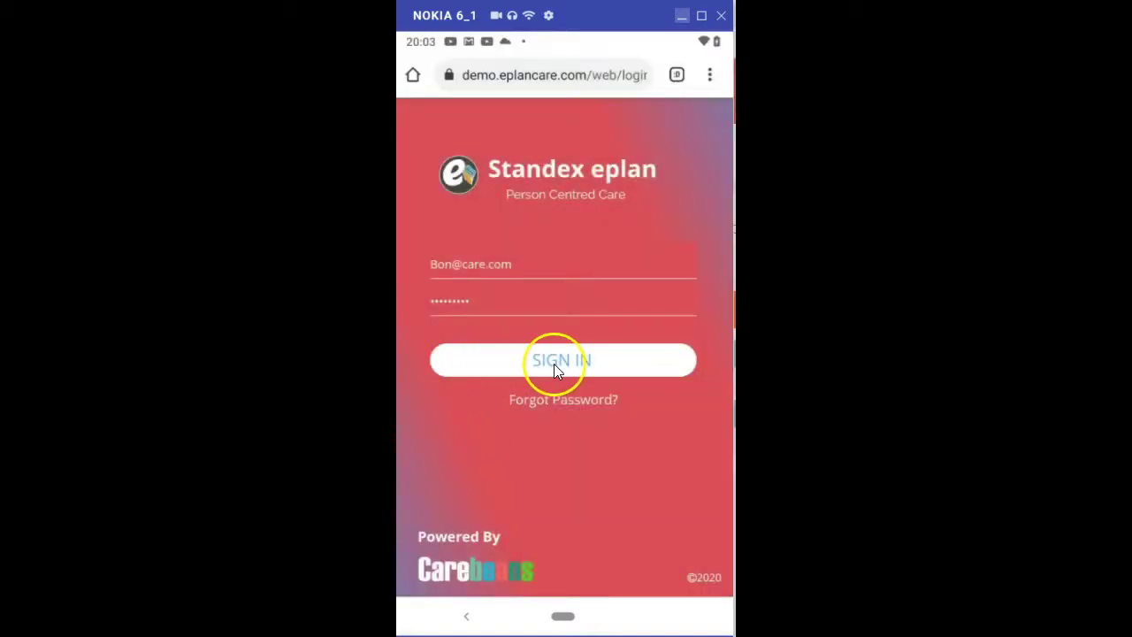
pyautogui.click(554, 363)
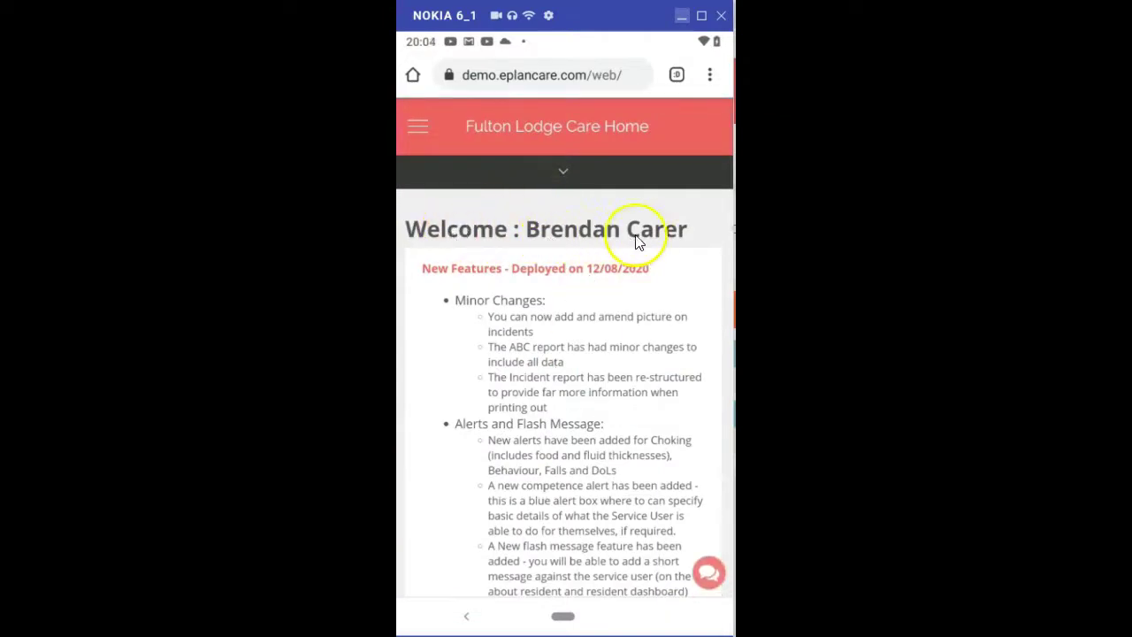
pyautogui.scroll(-5, 614, 282)
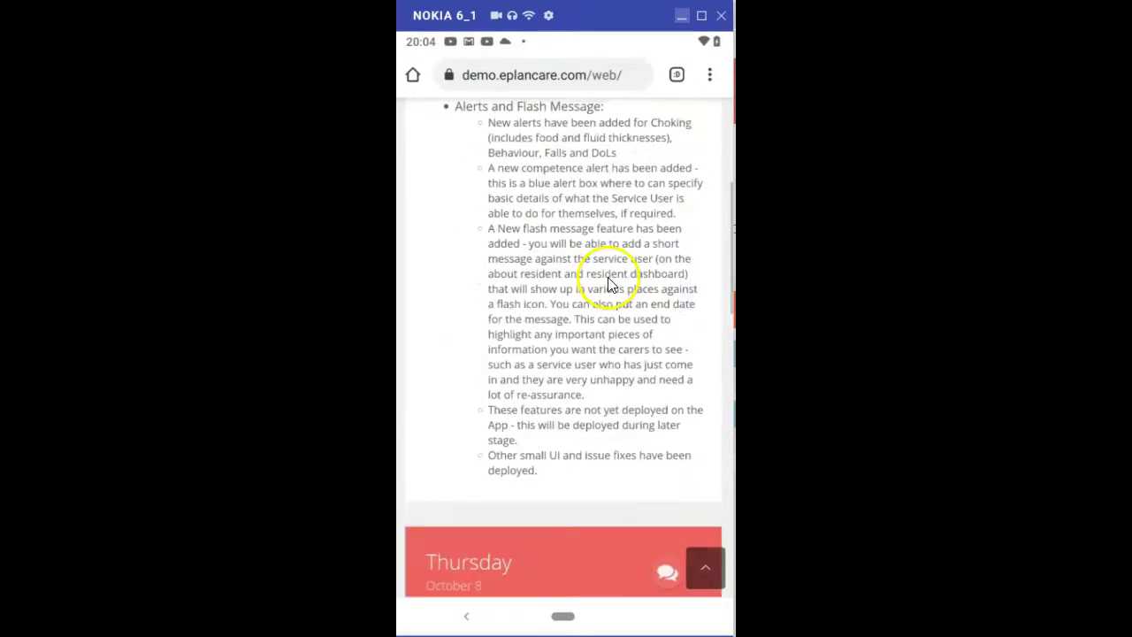
pyautogui.scroll(-2, 607, 284)
pyautogui.scroll(-2, 607, 284)
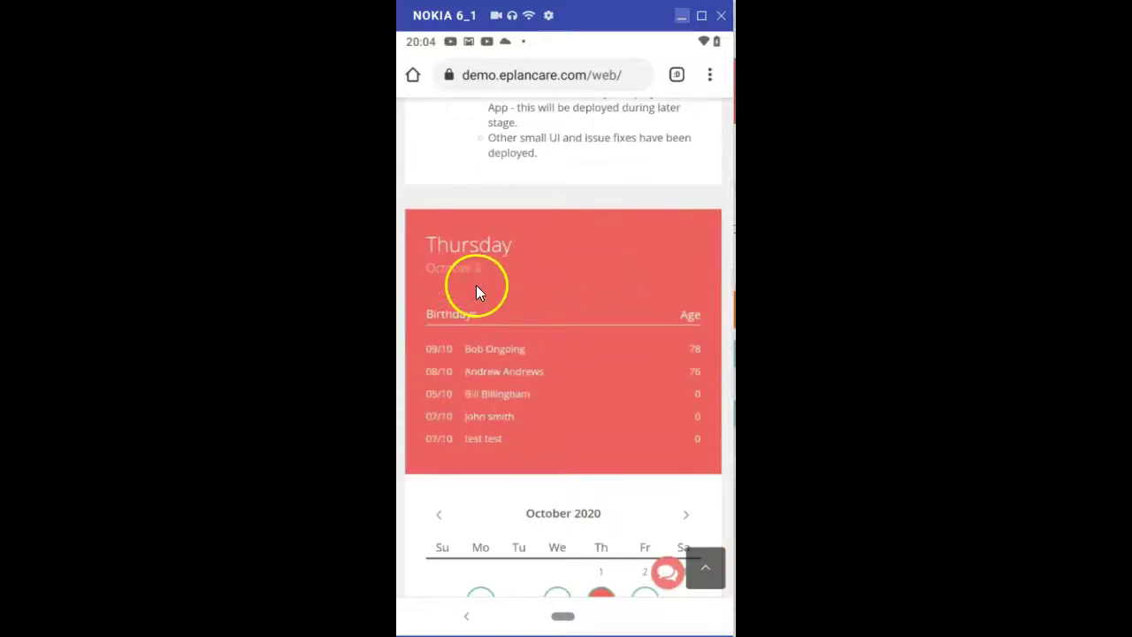
pyautogui.scroll(-5, 506, 315)
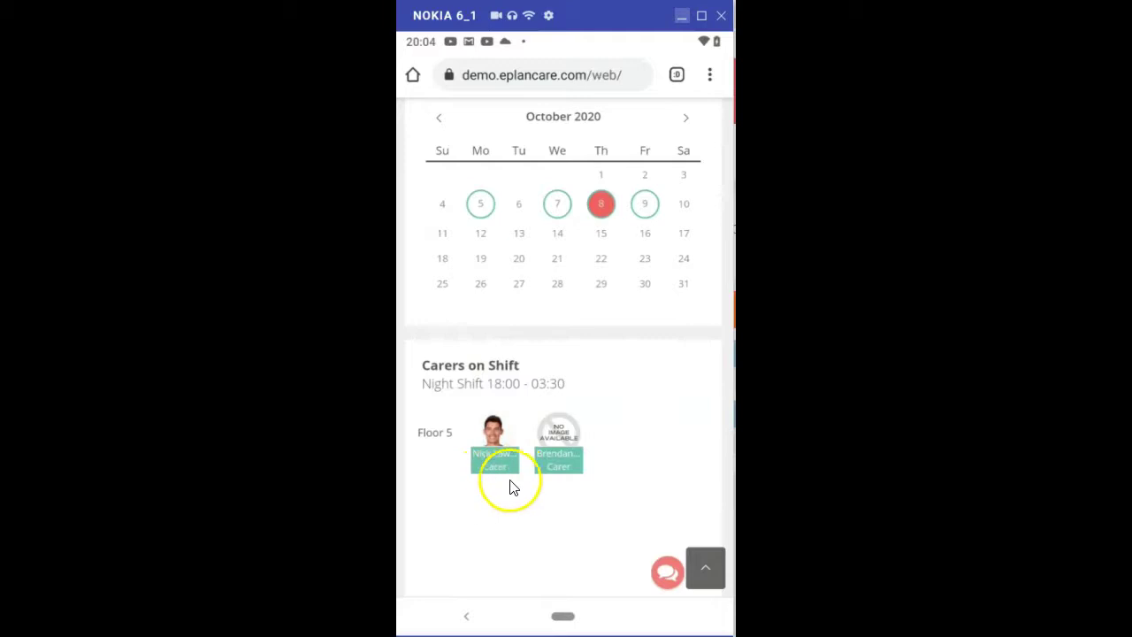
pyautogui.scroll(10, 608, 433)
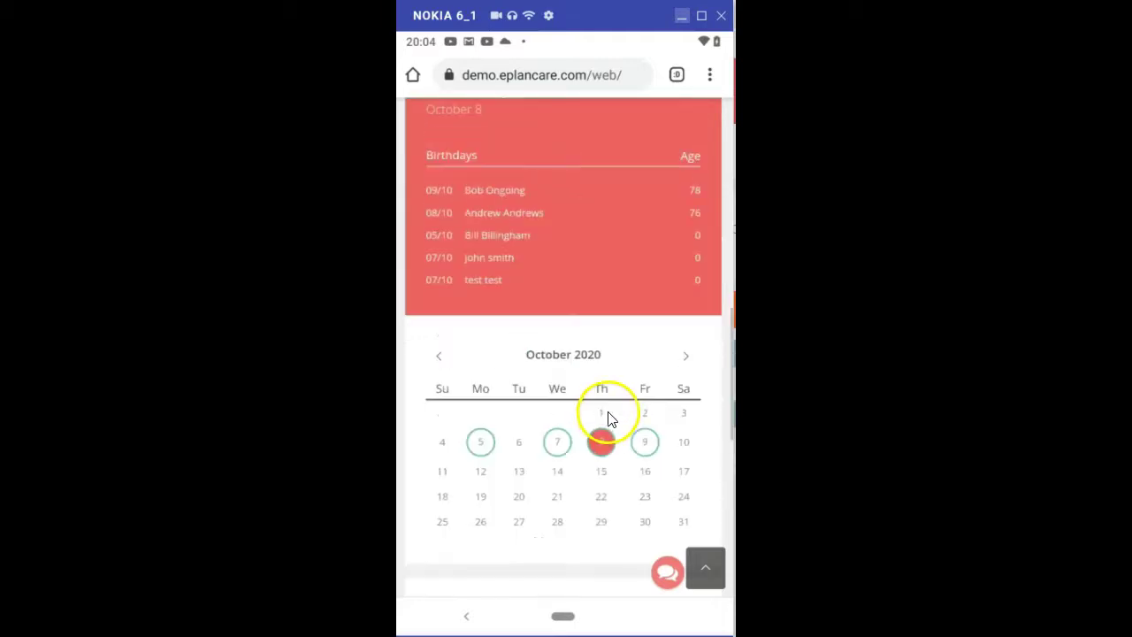
pyautogui.scroll(3, 607, 407)
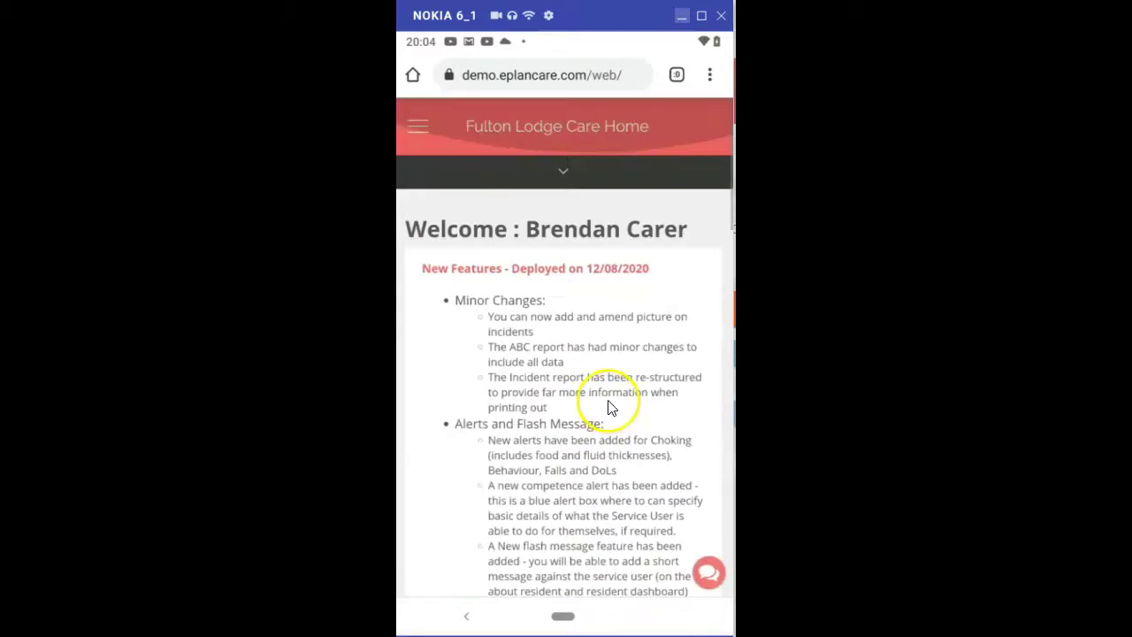
# Open the Residents Calendar showing Thursday October 8 in the October 2020 month view
pyautogui.click(562, 174)
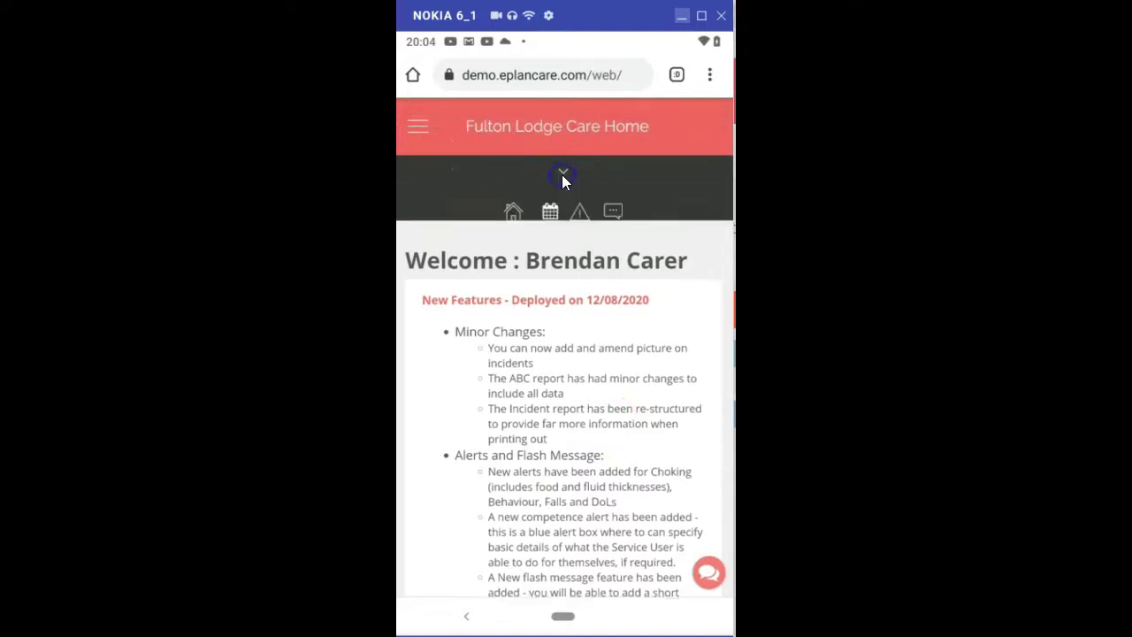
pyautogui.click(514, 213)
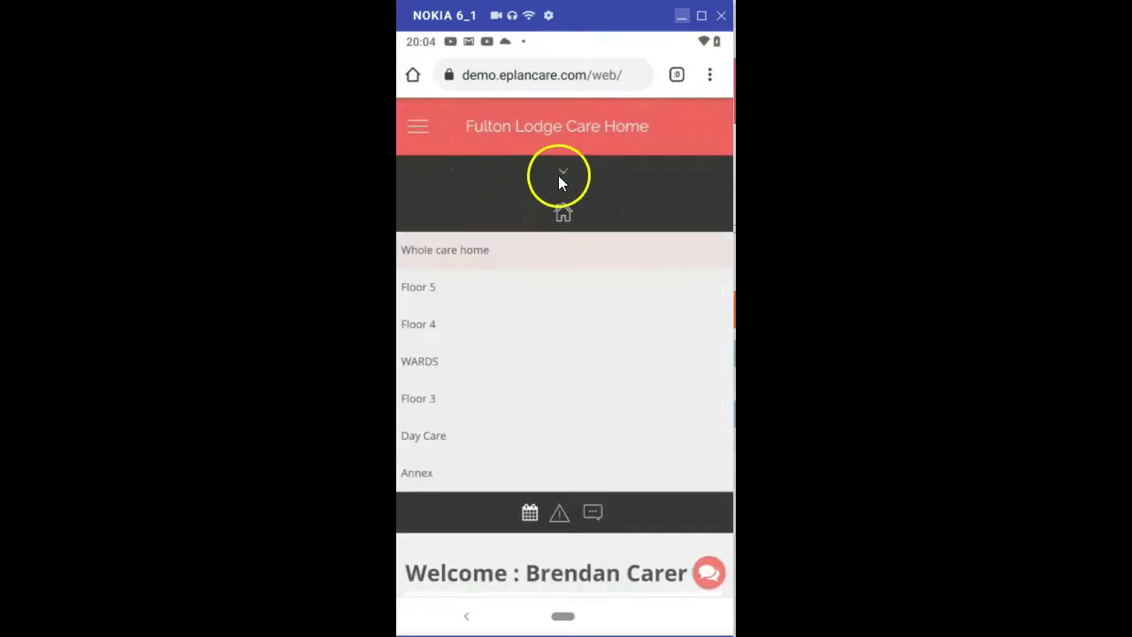
pyautogui.click(560, 175)
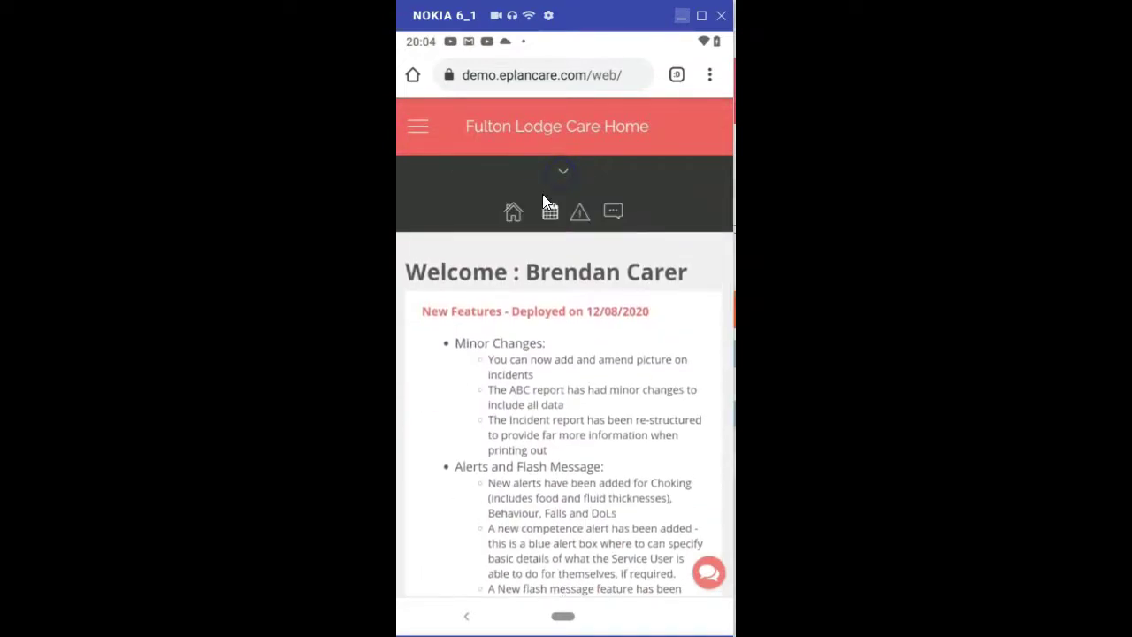
pyautogui.click(550, 211)
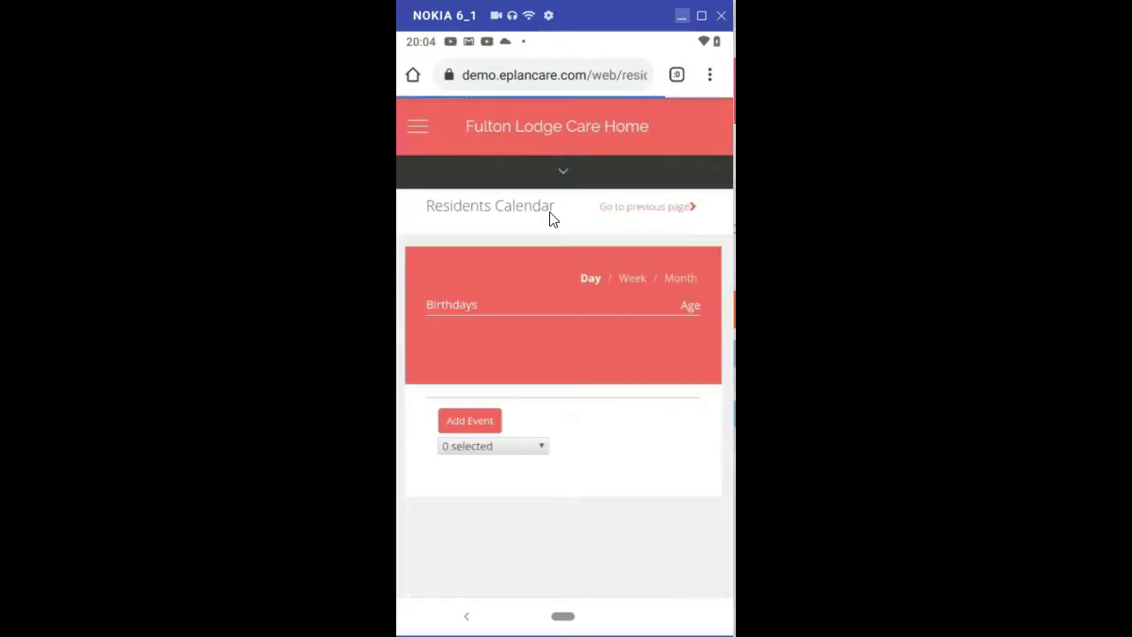
pyautogui.scroll(-3, 549, 213)
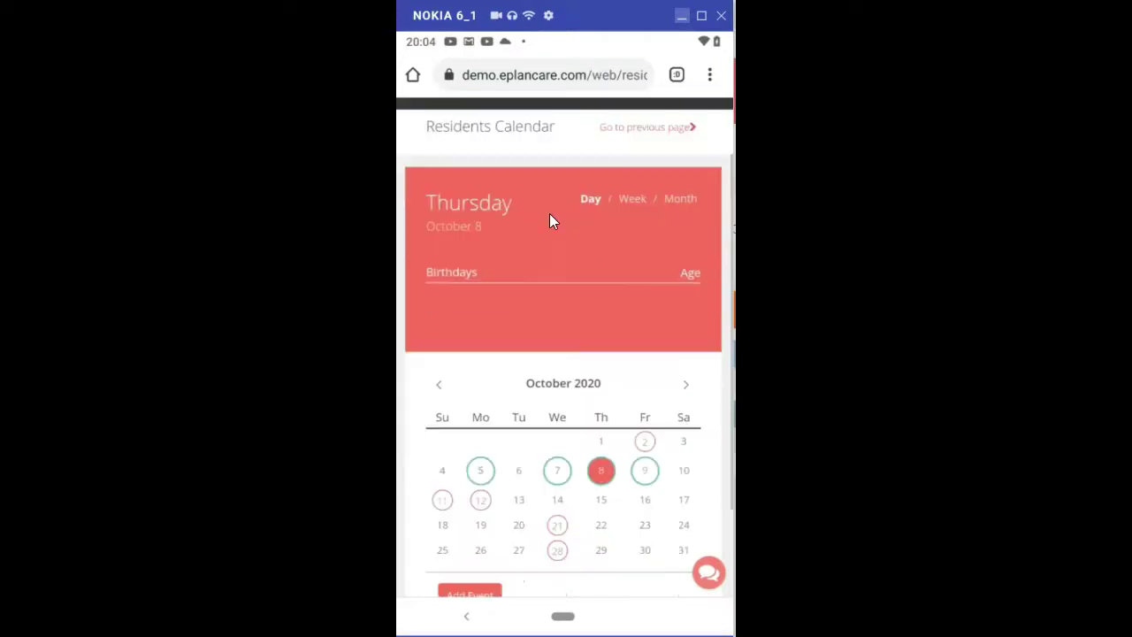
pyautogui.scroll(3, 549, 221)
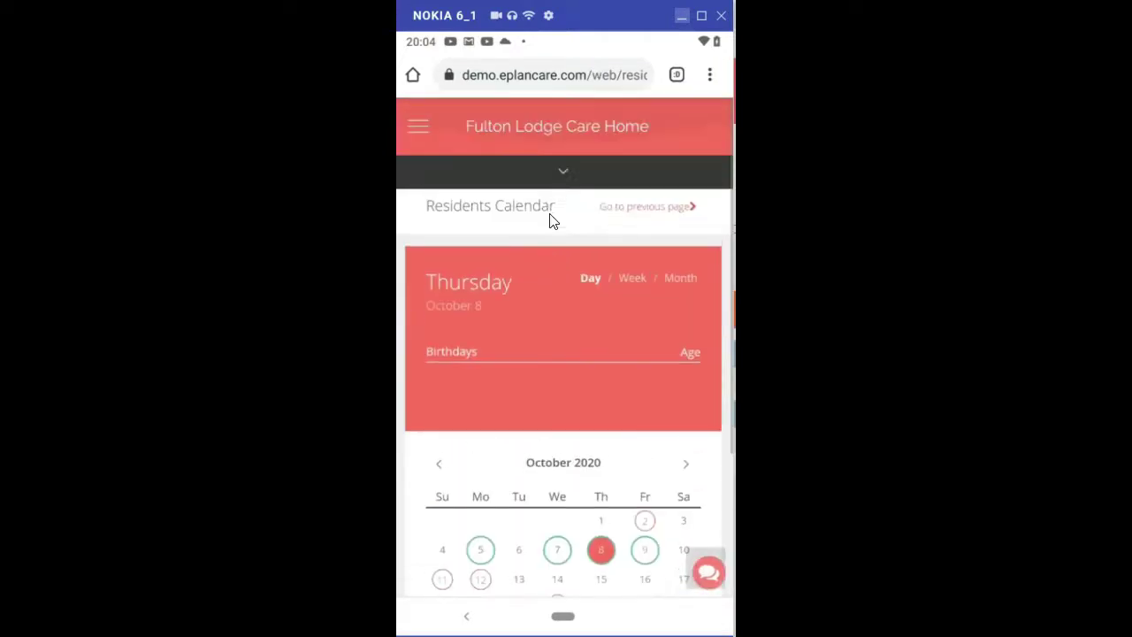
pyautogui.click(560, 175)
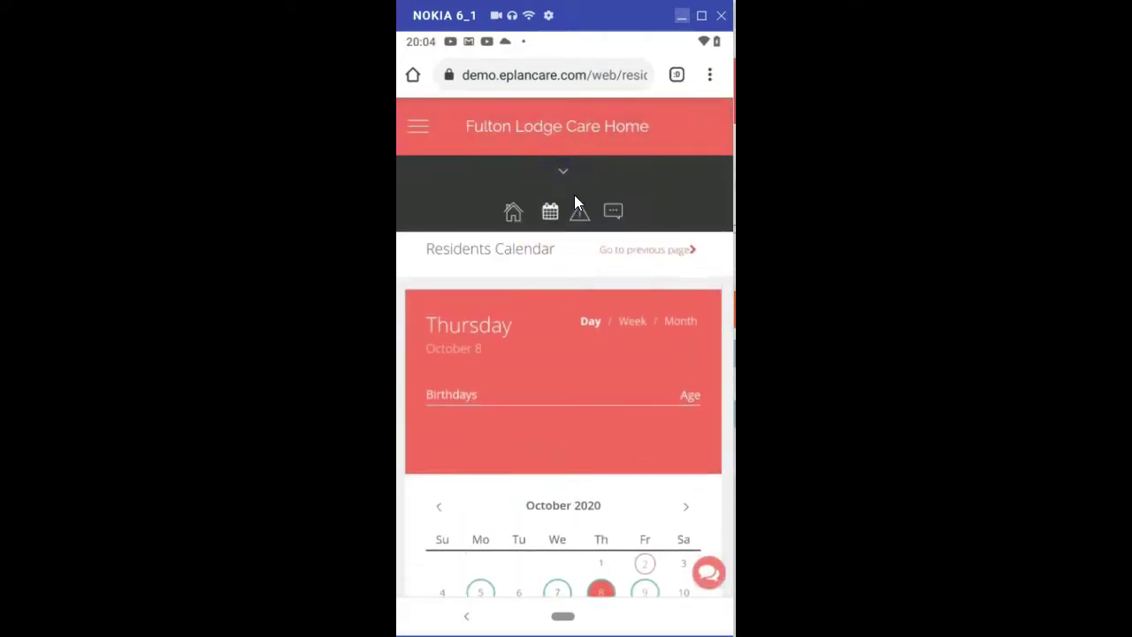
# Start an Incident Report dated 08/10/2020 20:04, viewing incident types without choosing one
pyautogui.click(580, 214)
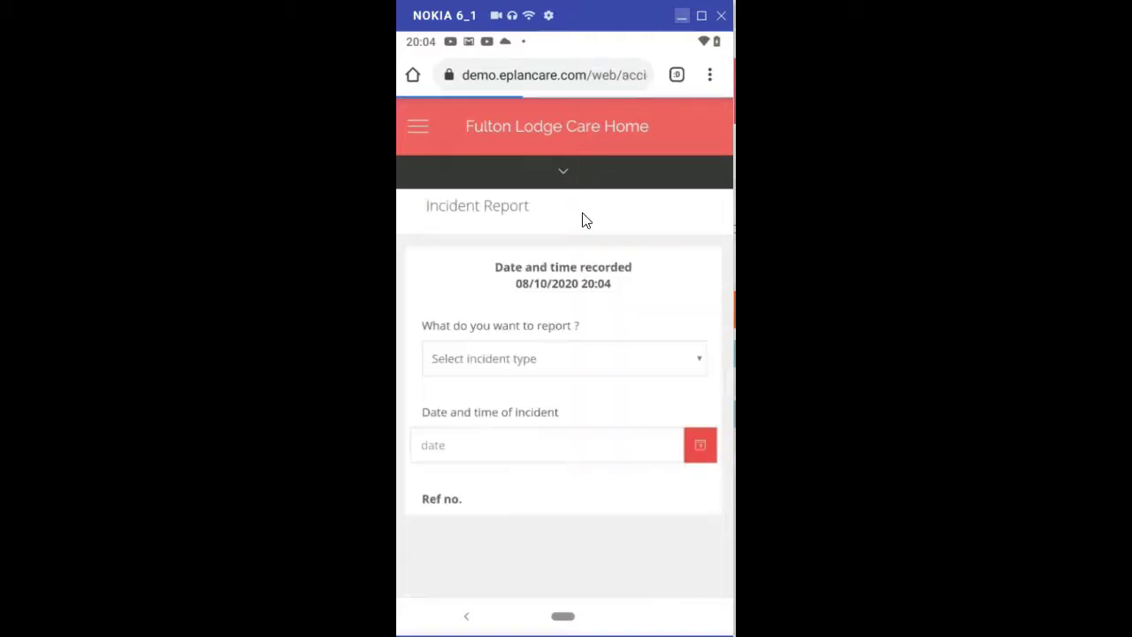
pyautogui.click(575, 275)
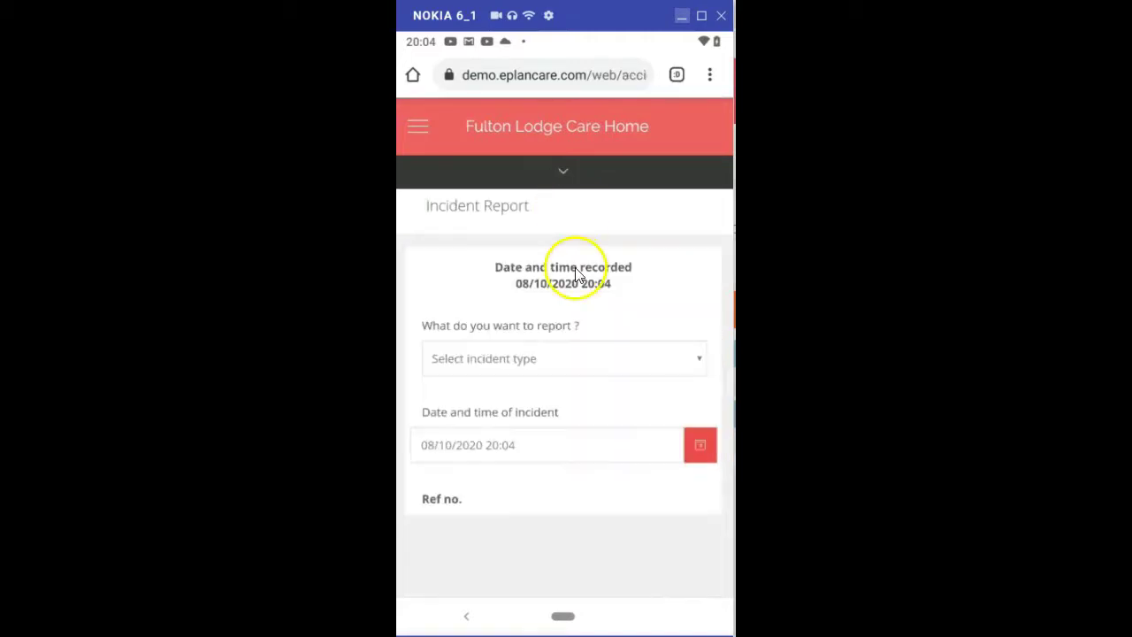
pyautogui.click(561, 360)
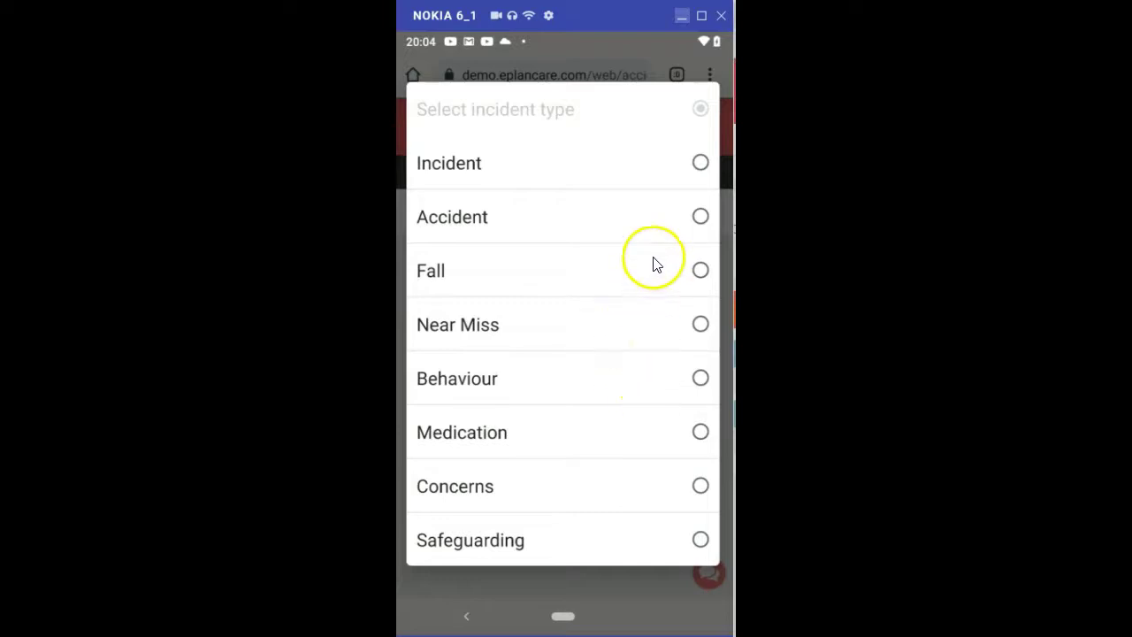
pyautogui.click(617, 589)
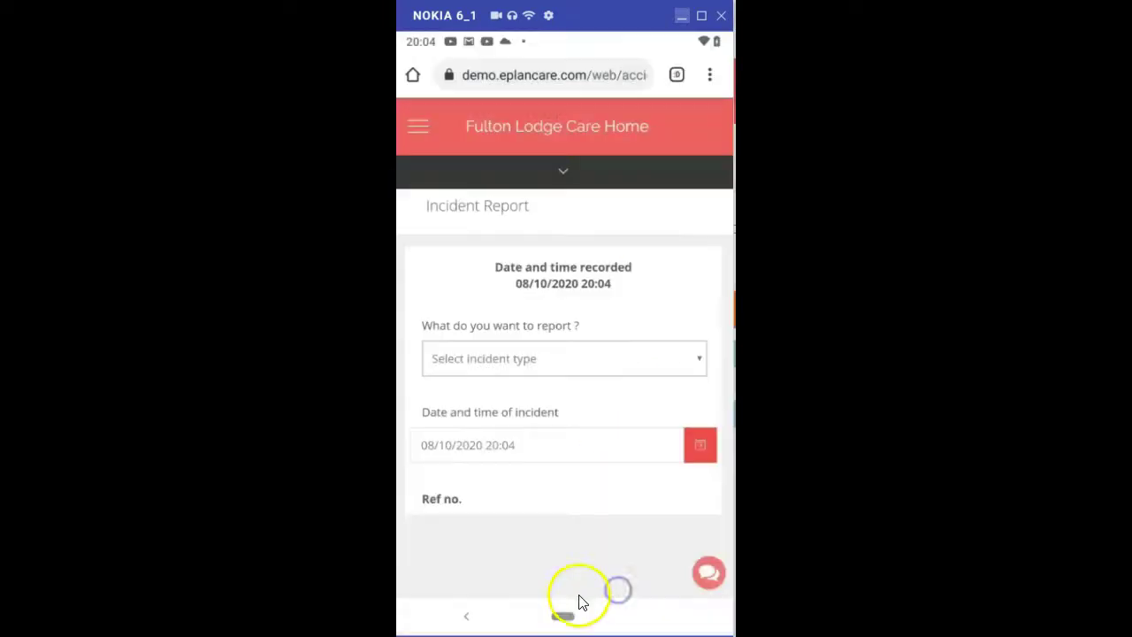
# Check My messages, find it empty, and close it
pyautogui.click(564, 173)
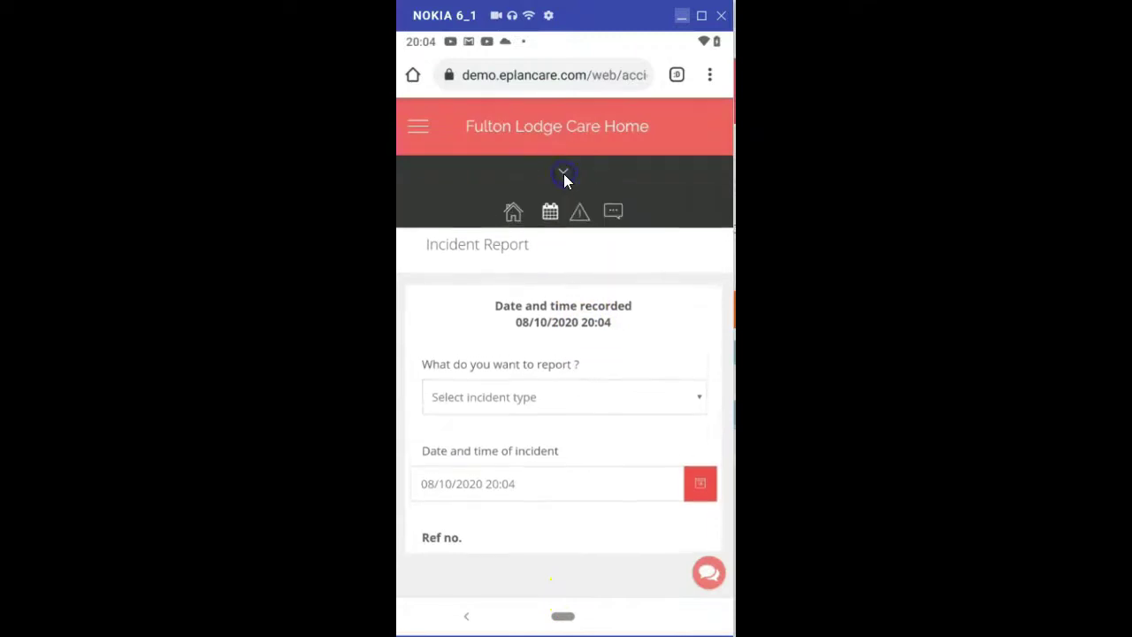
pyautogui.click(614, 212)
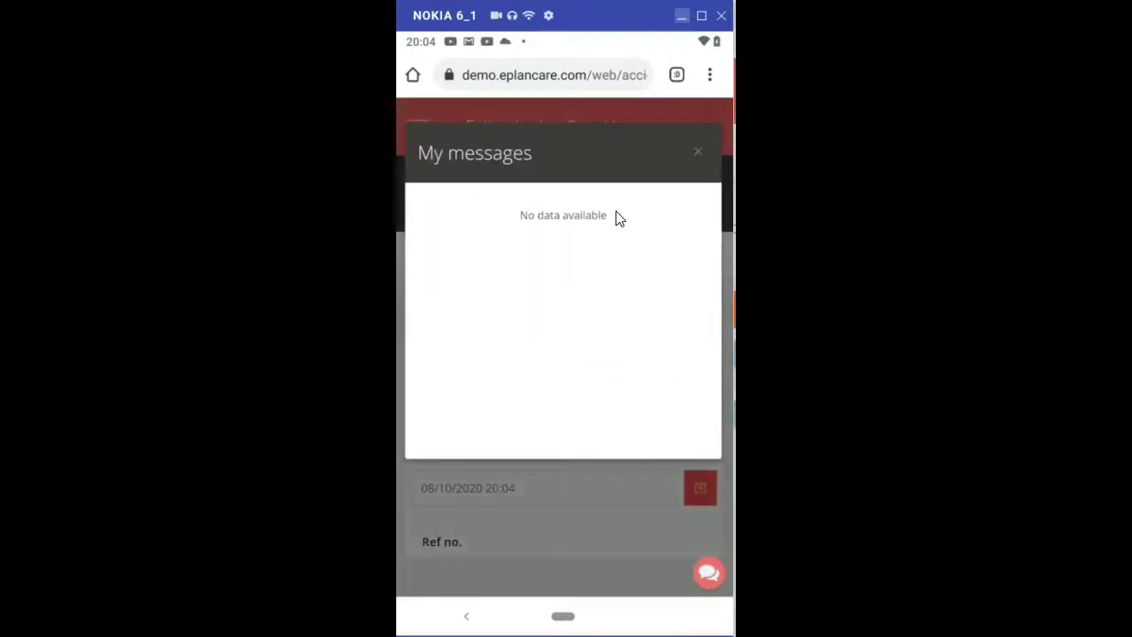
pyautogui.click(699, 152)
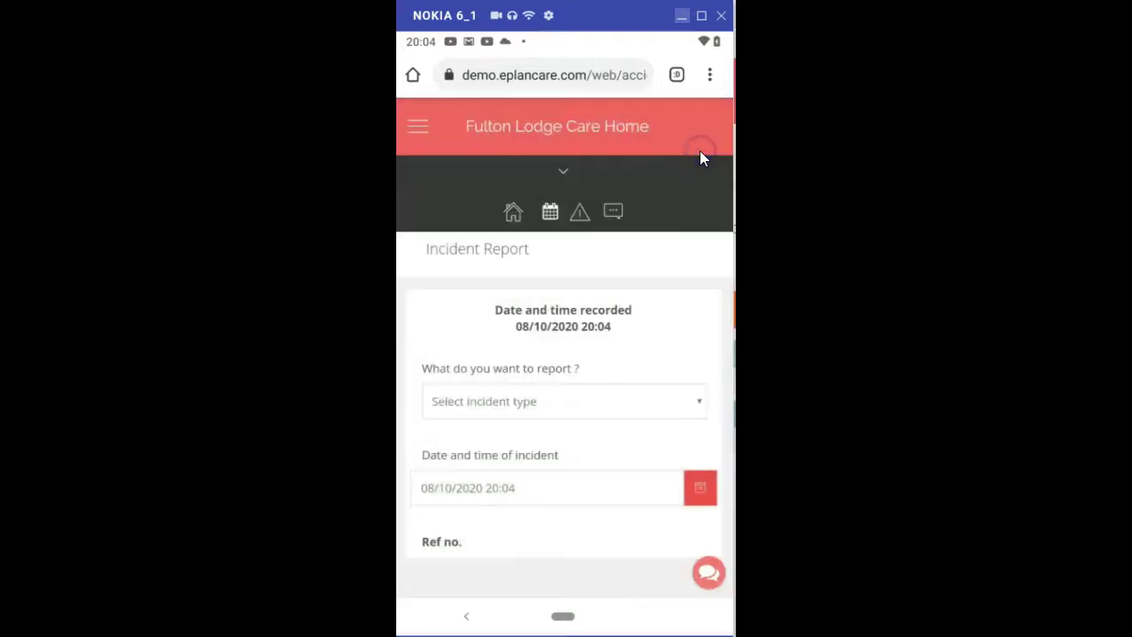
pyautogui.click(418, 132)
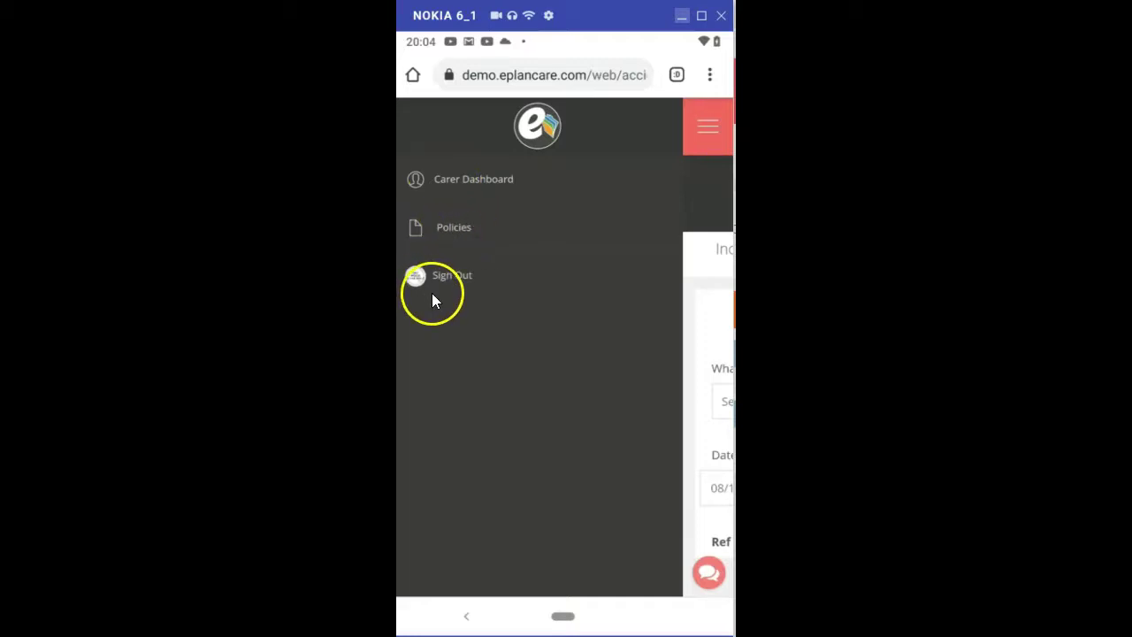
pyautogui.click(473, 180)
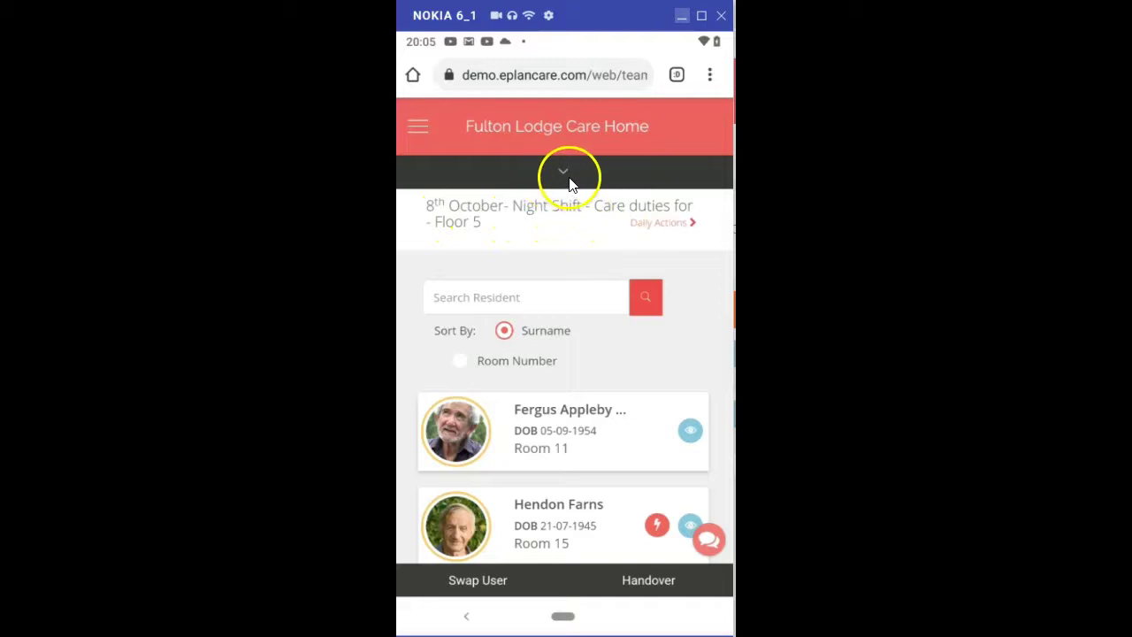
pyautogui.scroll(-2, 549, 261)
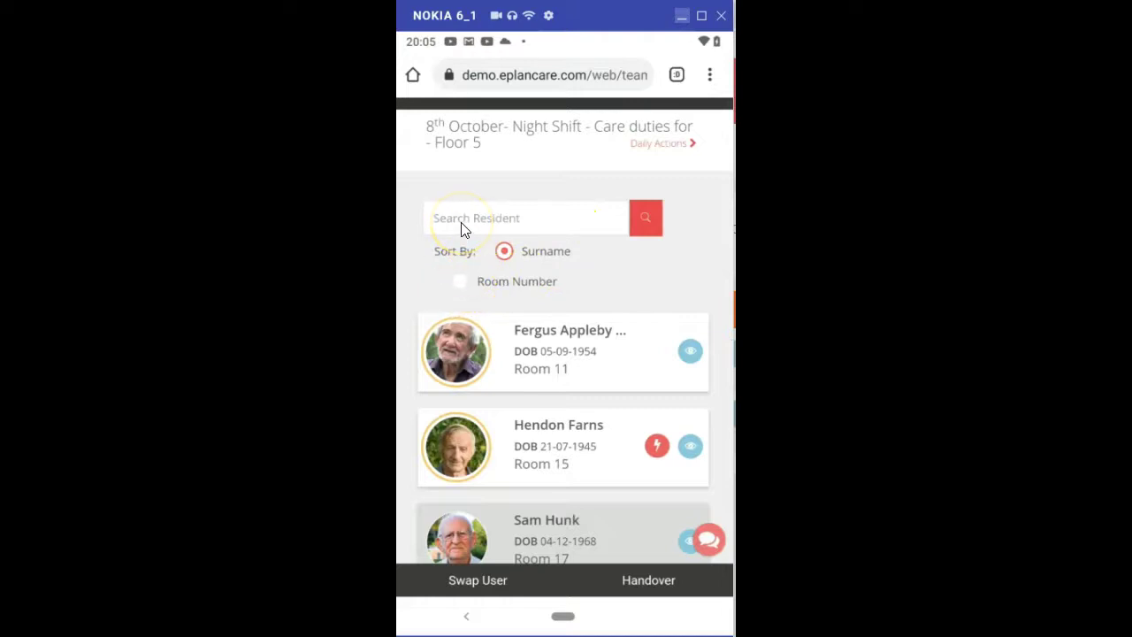
pyautogui.scroll(-6, 551, 291)
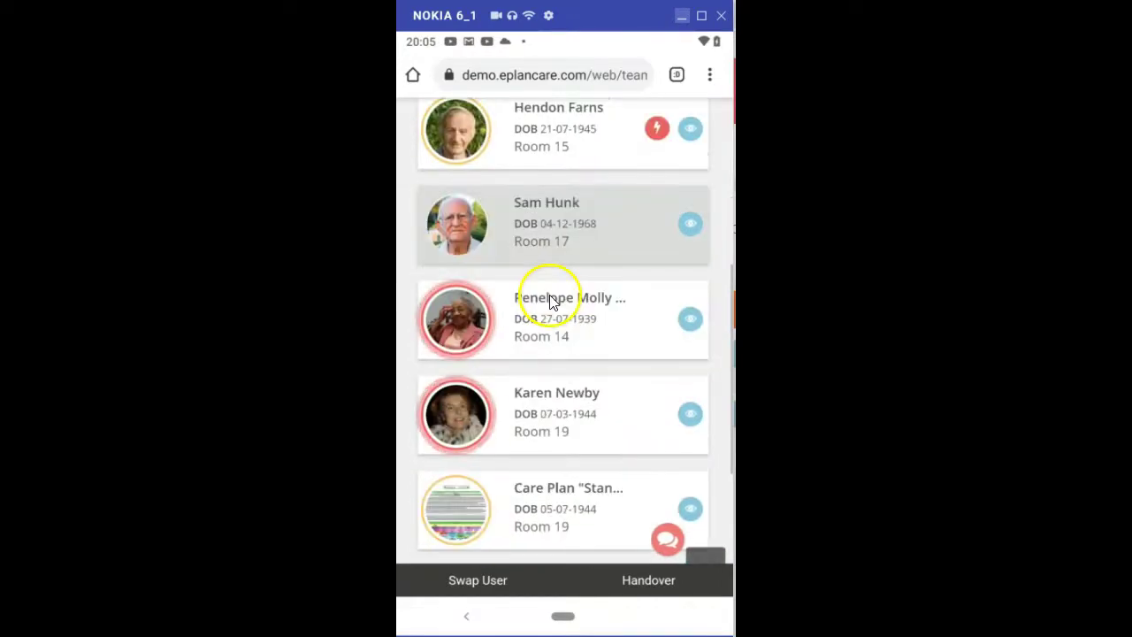
pyautogui.scroll(-3, 550, 301)
pyautogui.scroll(5, 550, 303)
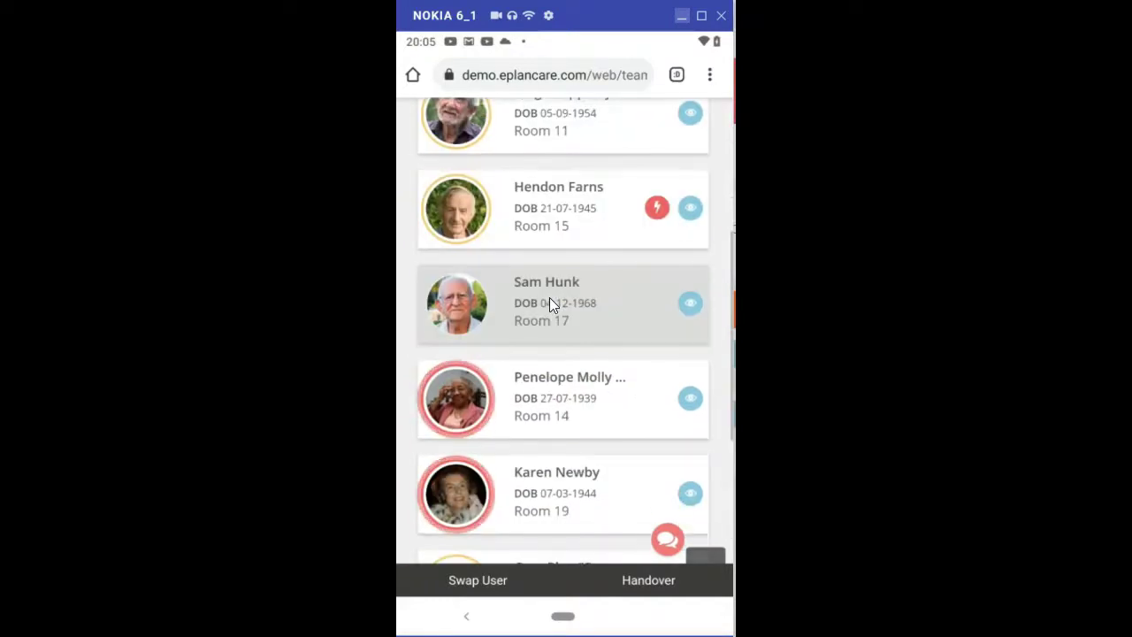
pyautogui.scroll(5, 550, 303)
pyautogui.click(514, 489)
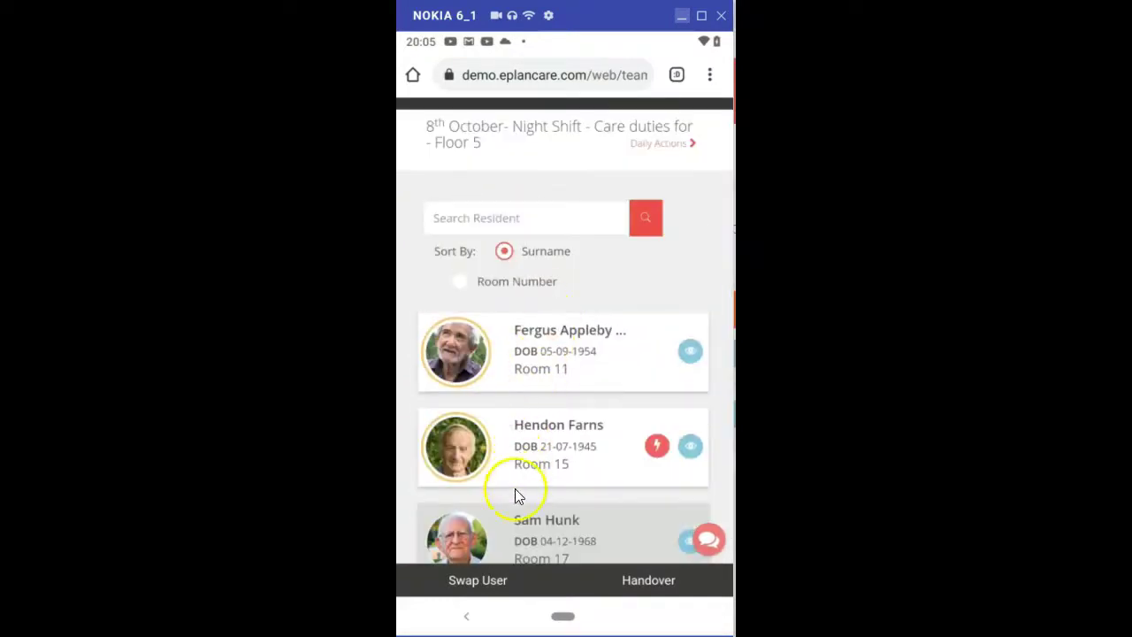
# View the shift's handover notes and the Swap User screen, then return to the Incident Report
pyautogui.click(648, 584)
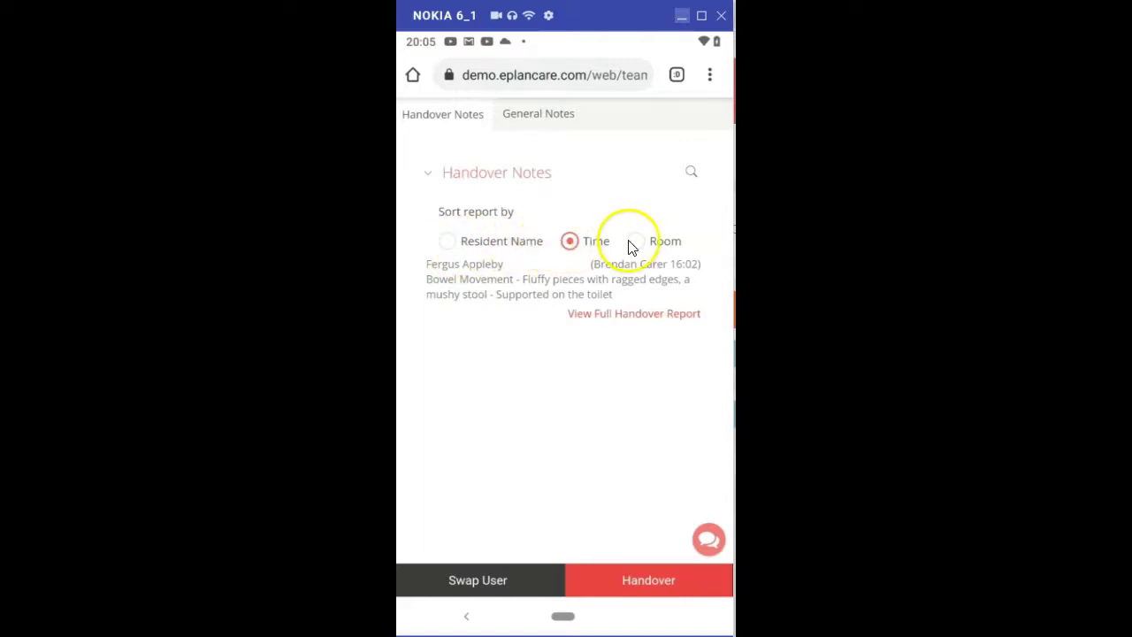
pyautogui.click(506, 580)
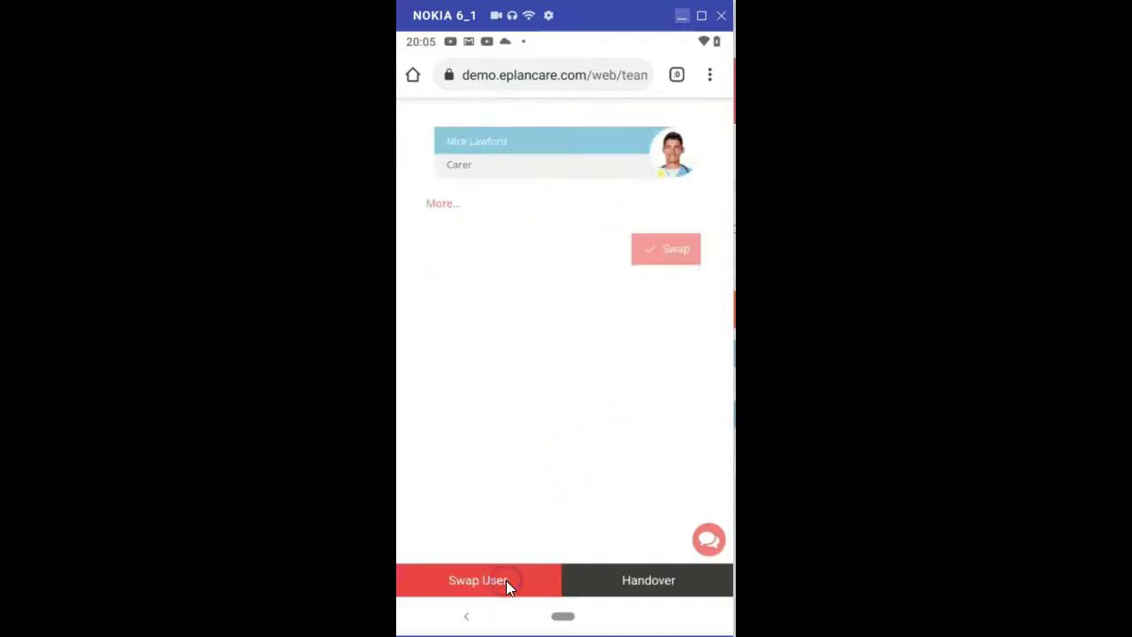
pyautogui.click(514, 168)
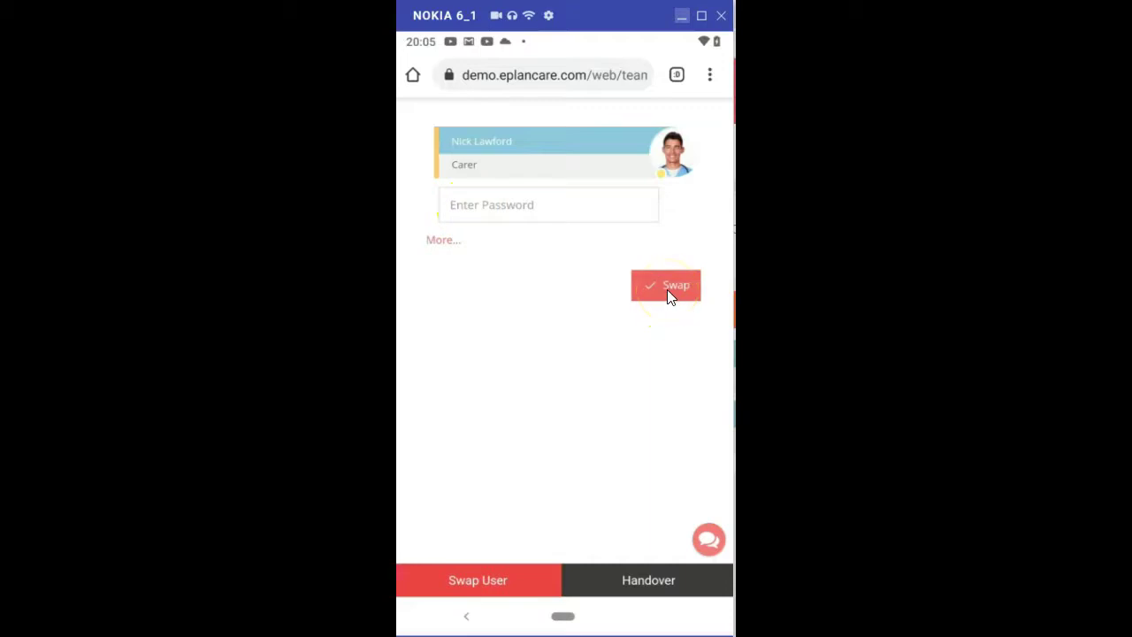
pyautogui.click(469, 619)
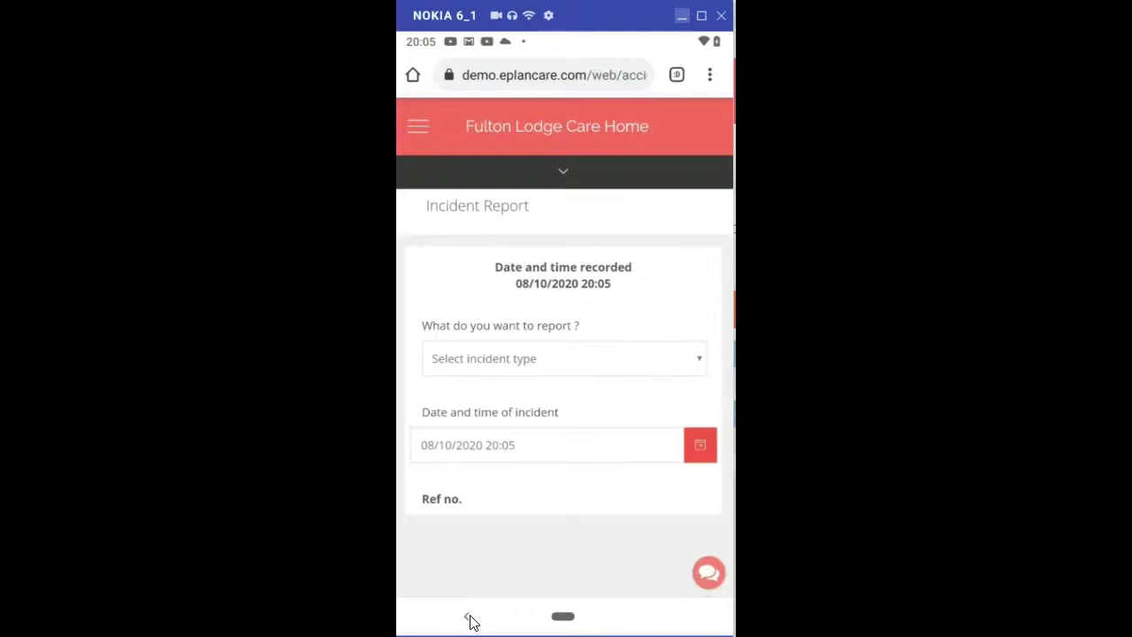
# Go back to the Fulton Lodge welcome page and choose Carer Dashboard from the menu
pyautogui.click(469, 619)
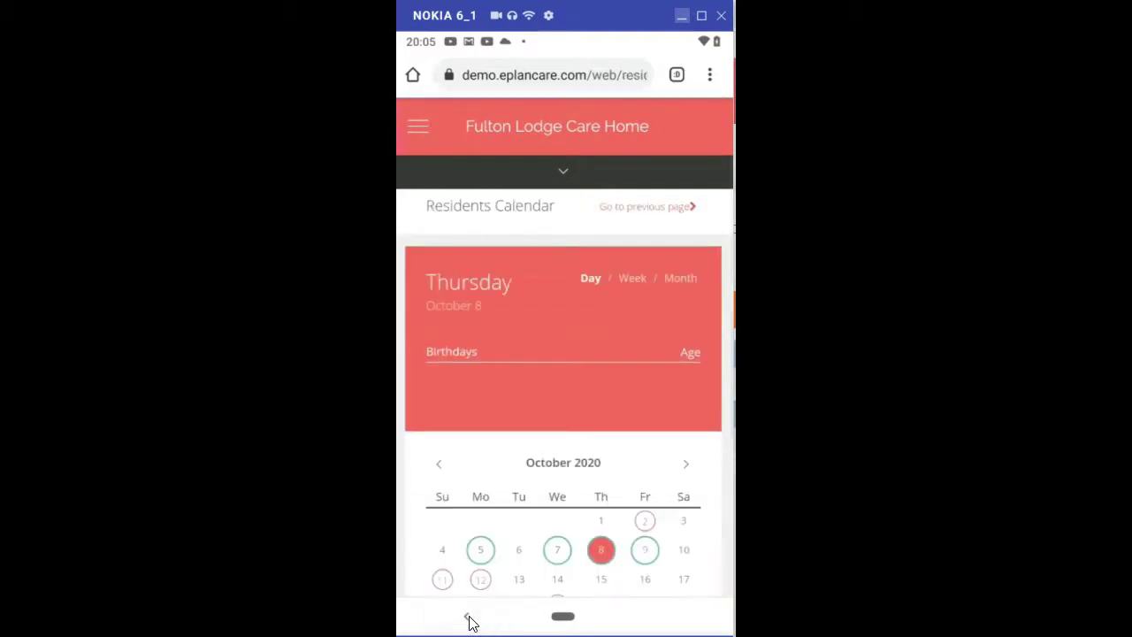
pyautogui.click(470, 618)
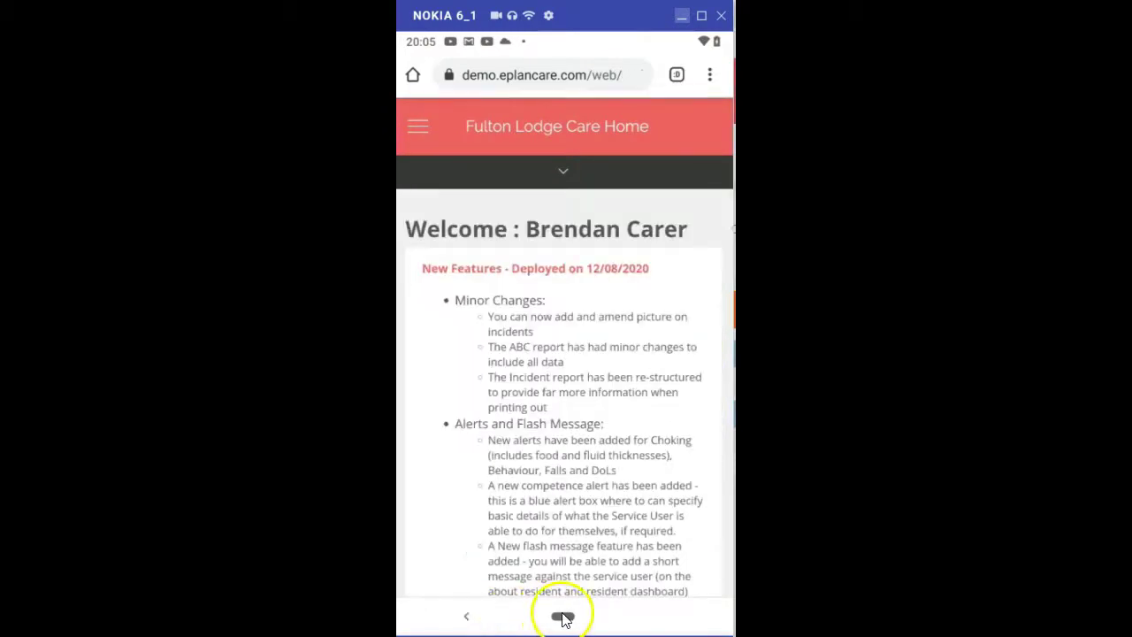
pyautogui.click(443, 248)
pyautogui.click(419, 128)
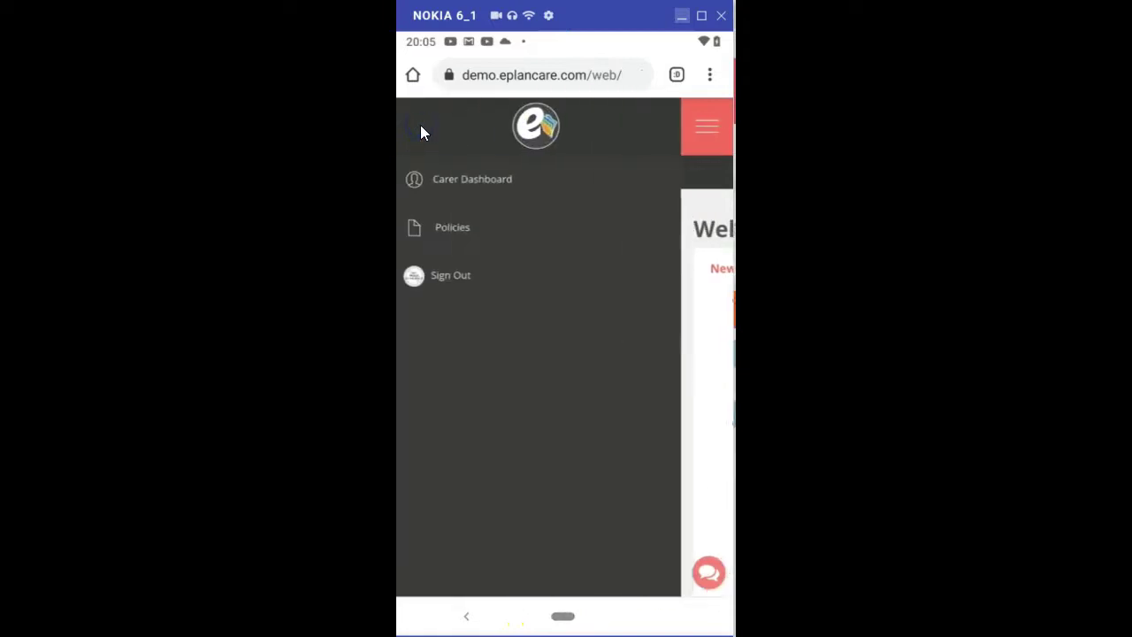
pyautogui.click(438, 180)
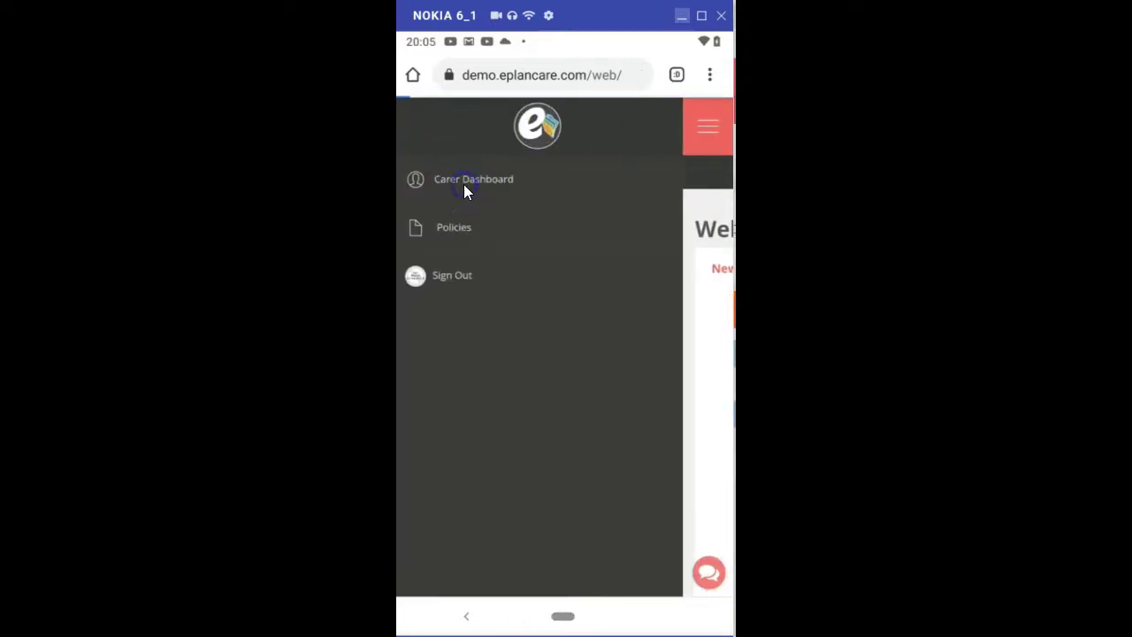
# Open the Room 11 resident's care page and scroll through its care chart tiles
pyautogui.click(516, 258)
pyautogui.scroll(-2, 517, 261)
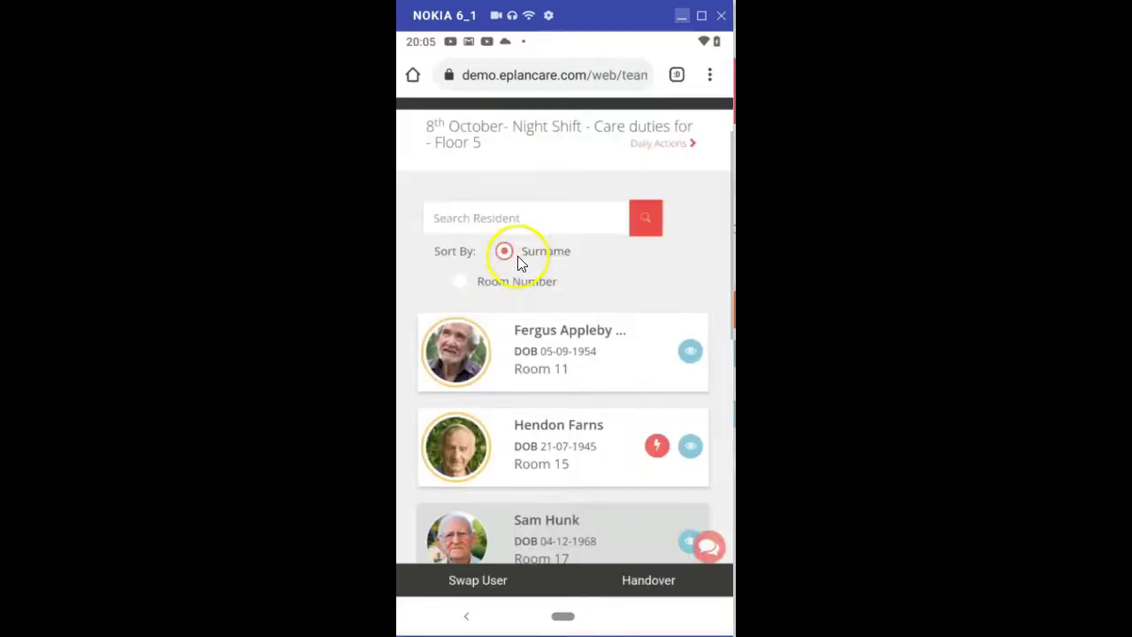
pyautogui.click(559, 353)
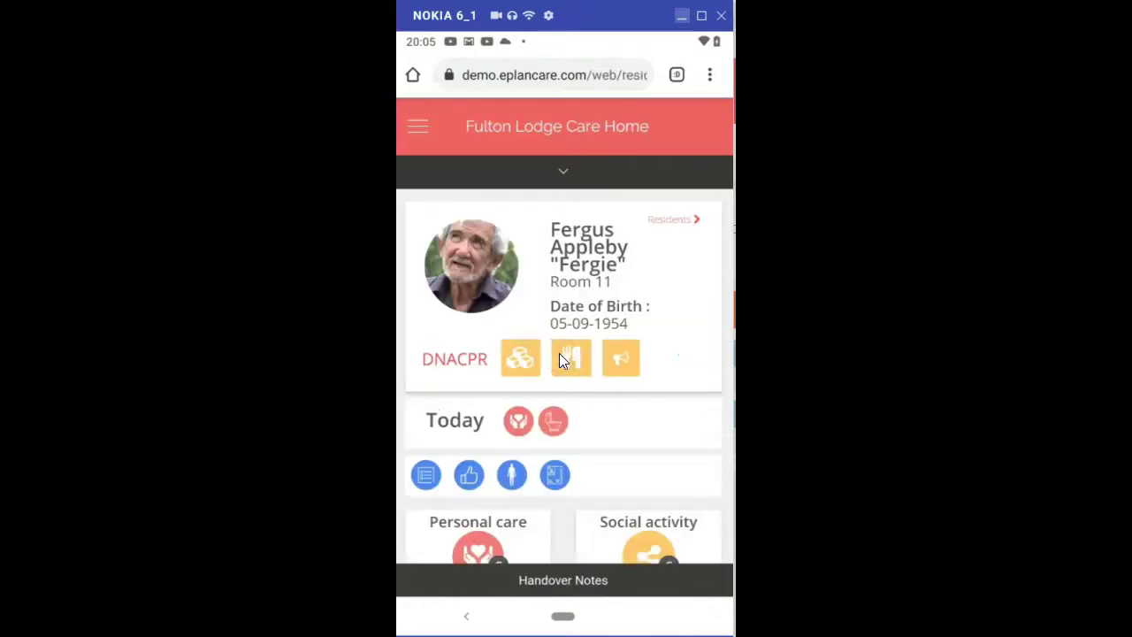
pyautogui.click(584, 274)
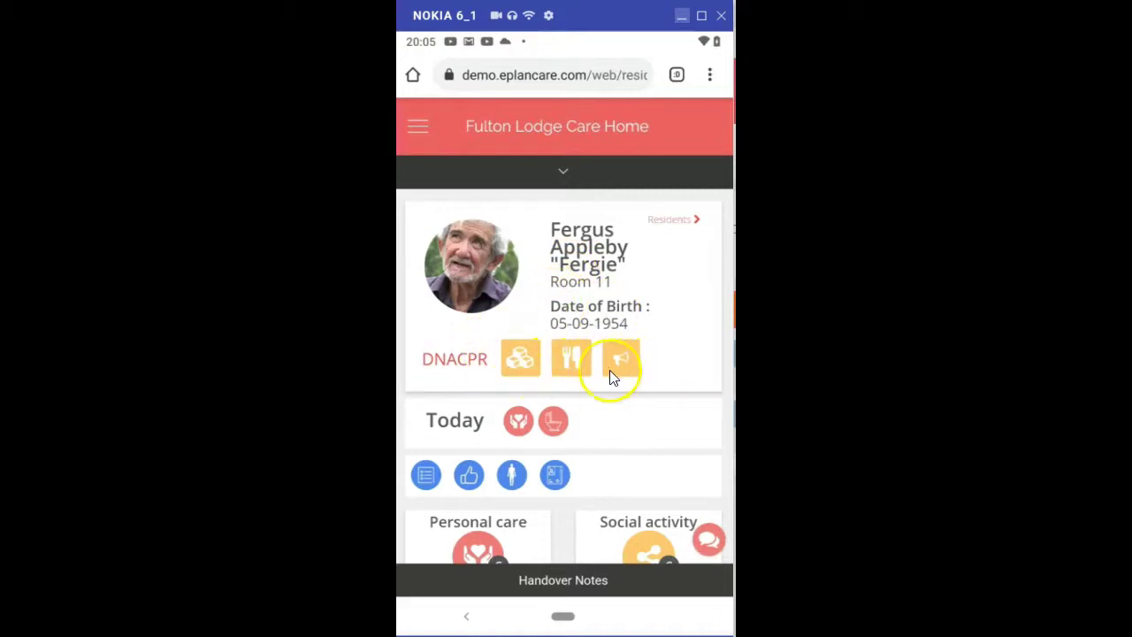
pyautogui.scroll(-4, 582, 381)
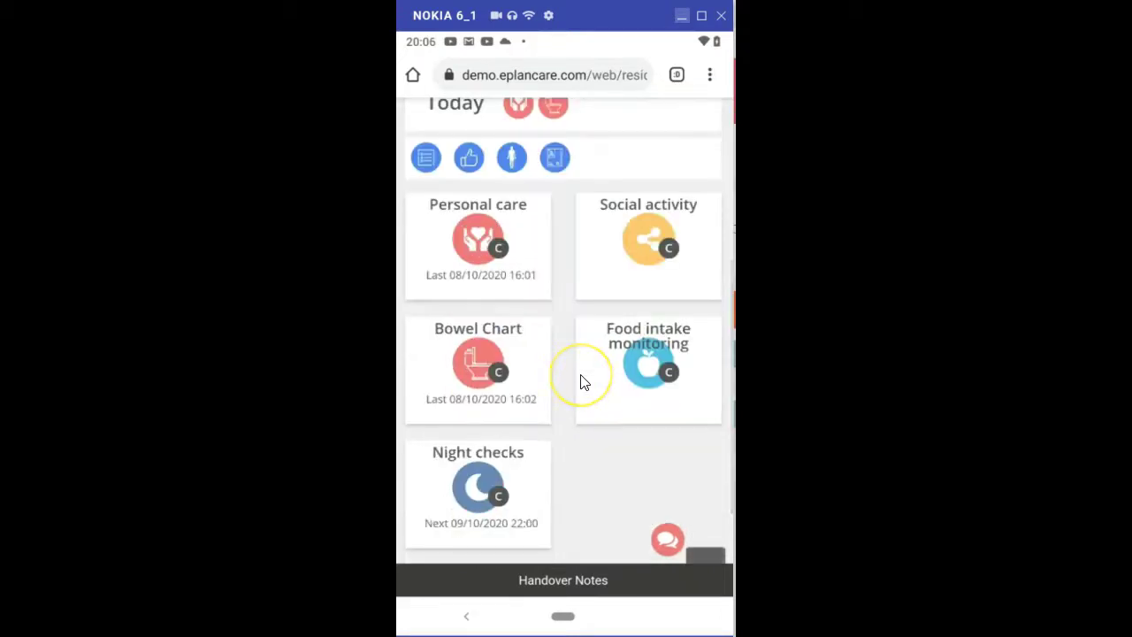
pyautogui.scroll(-2, 582, 381)
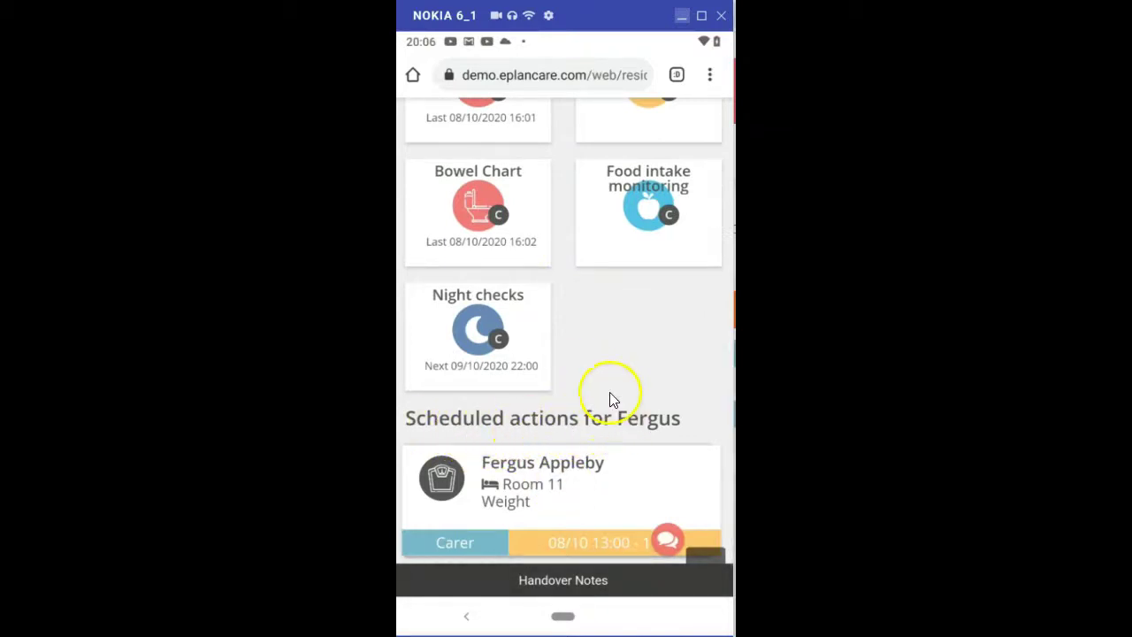
pyautogui.scroll(3, 610, 394)
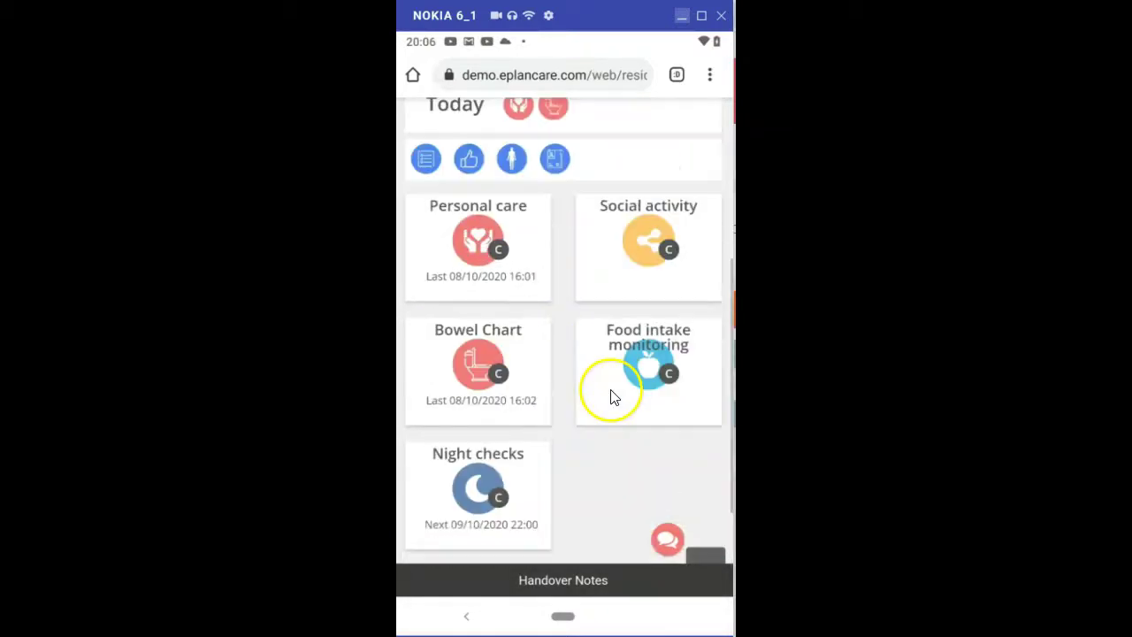
# In the Personal care form, tick Personal care given, Shower and Nails cleaned
pyautogui.click(457, 265)
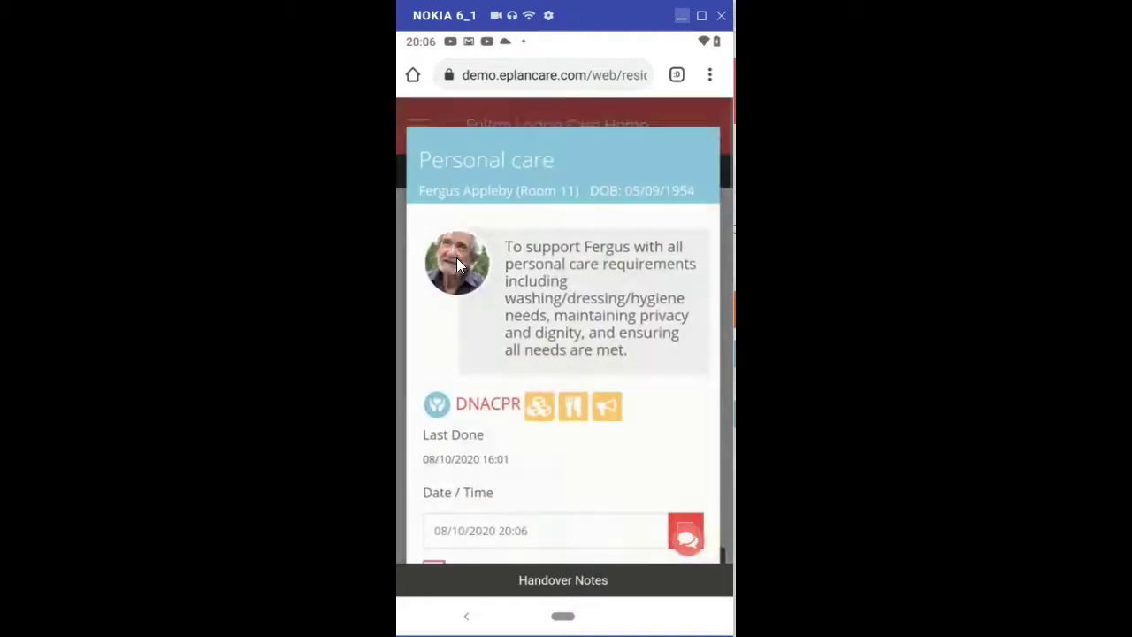
pyautogui.scroll(-2, 554, 241)
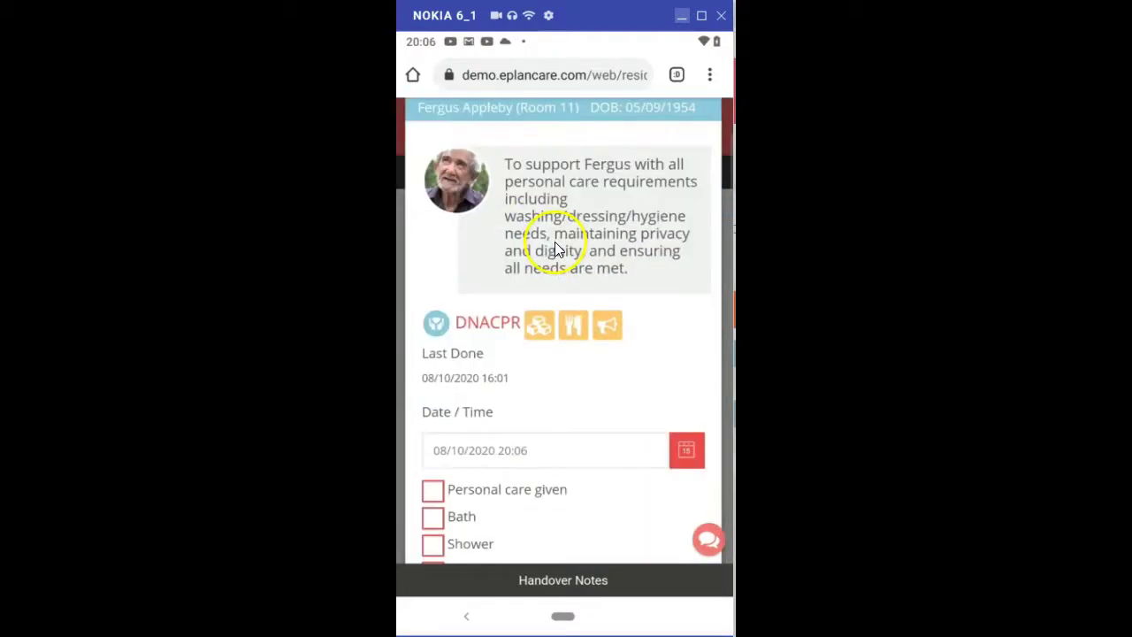
pyautogui.scroll(-3, 543, 248)
pyautogui.click(433, 333)
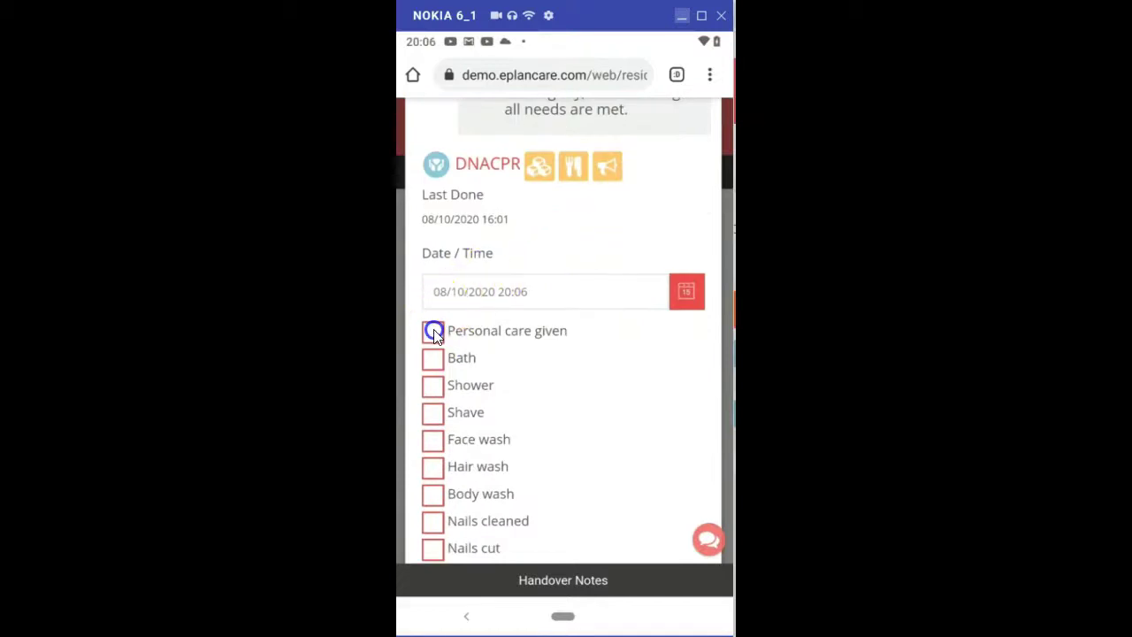
pyautogui.click(435, 388)
pyautogui.scroll(-3, 435, 385)
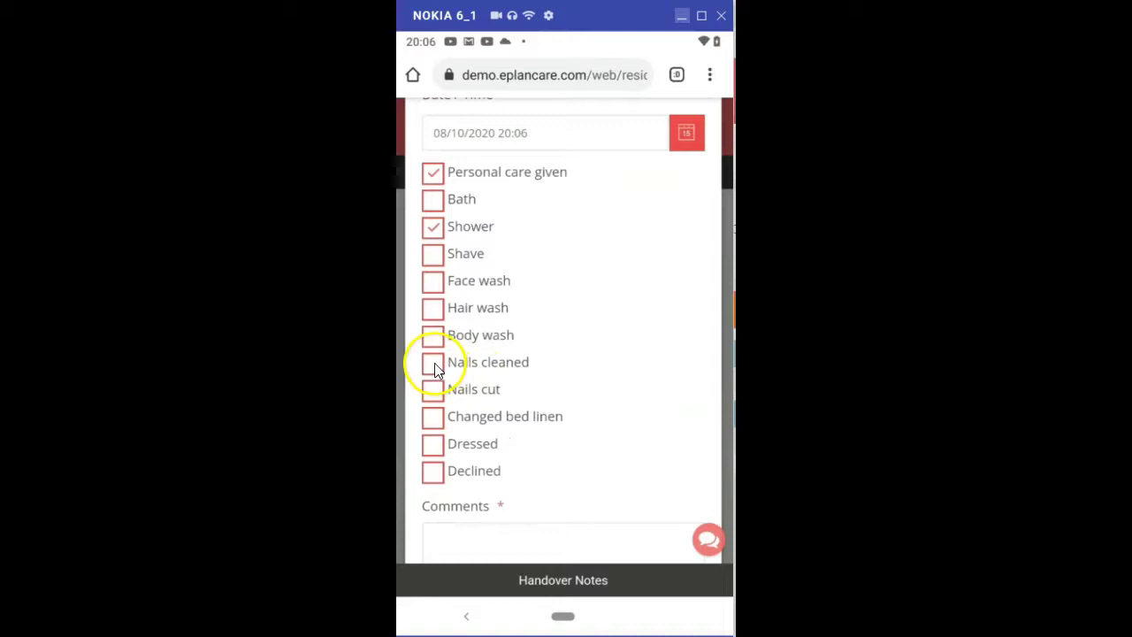
pyautogui.click(435, 363)
pyautogui.scroll(-3, 505, 354)
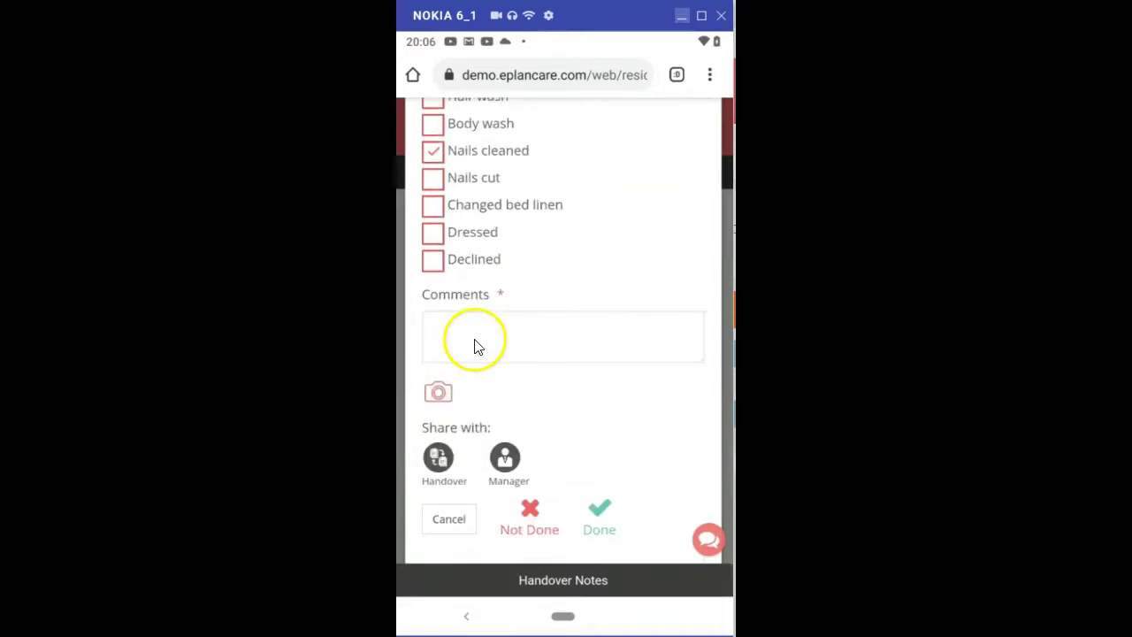
# Dictate the comment 'Was supported to get washed and dressed.' and submit the record
pyautogui.click(475, 343)
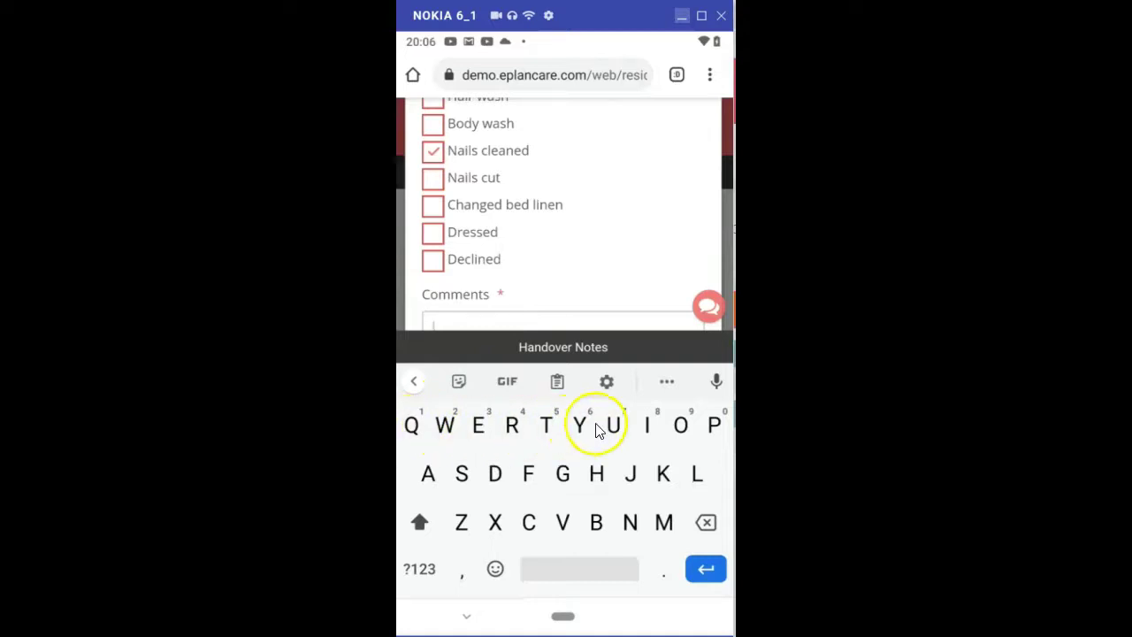
pyautogui.click(718, 383)
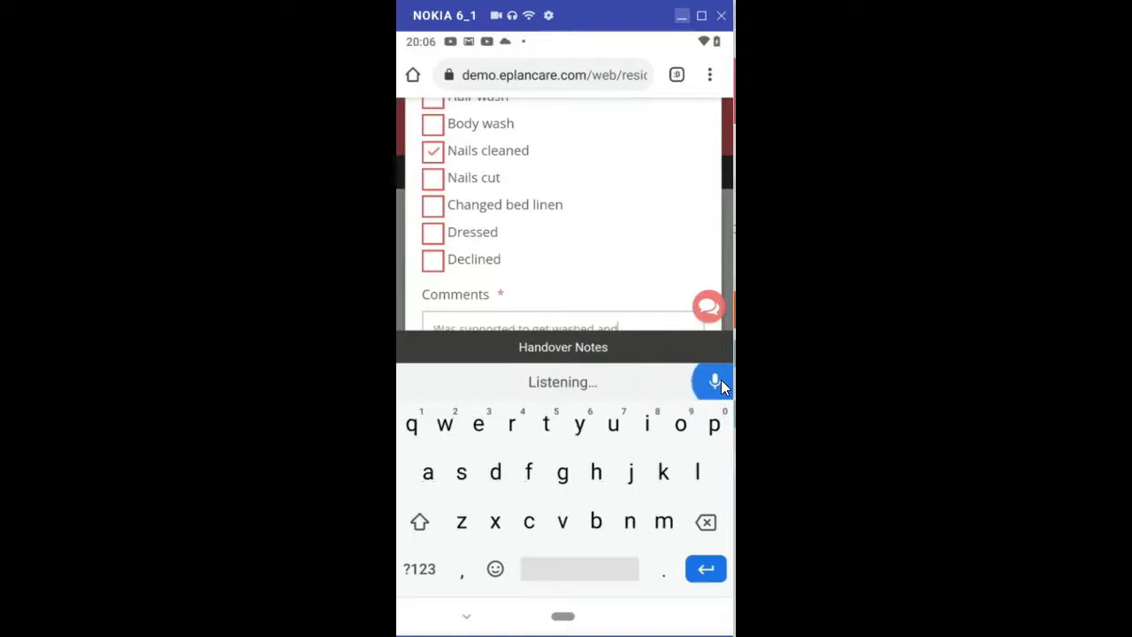
pyautogui.scroll(-2, 652, 257)
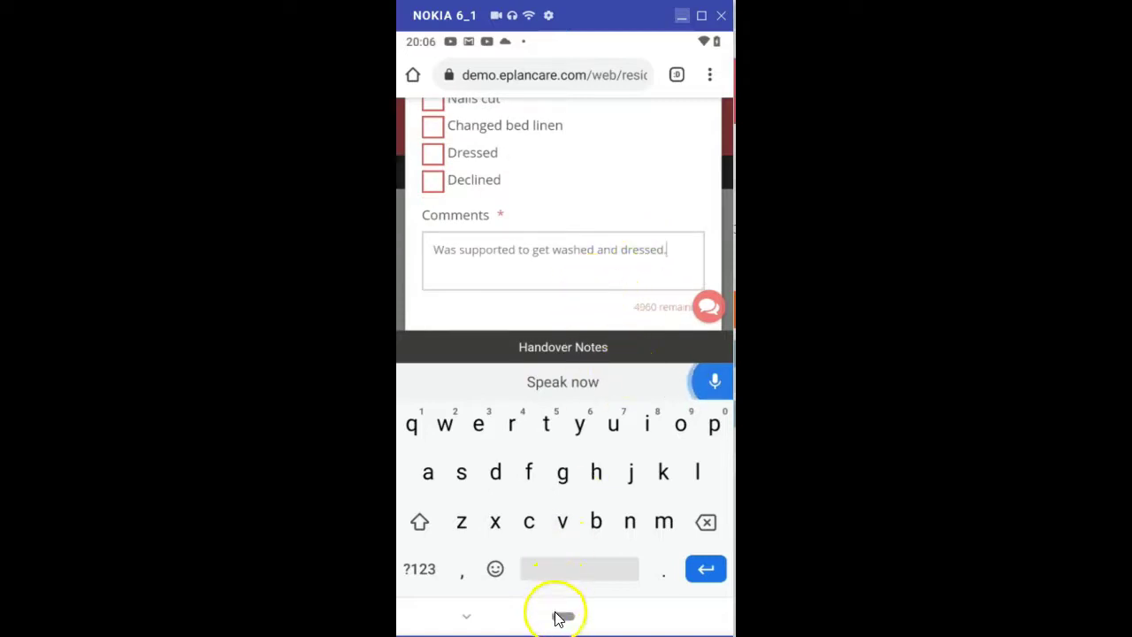
pyautogui.click(714, 389)
pyautogui.click(623, 323)
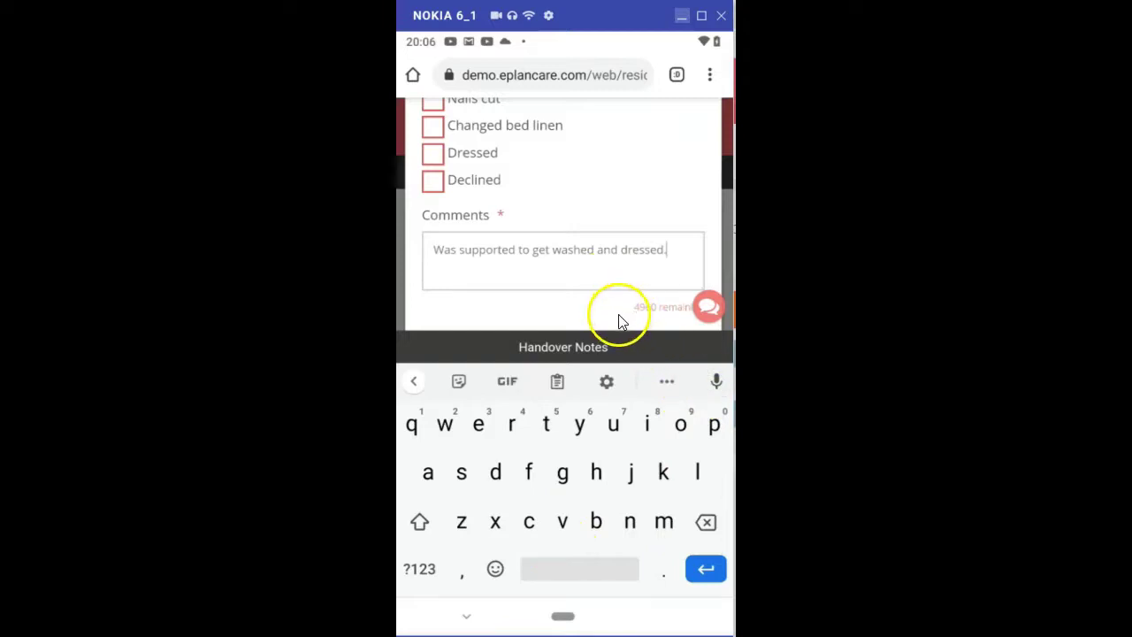
pyautogui.click(599, 515)
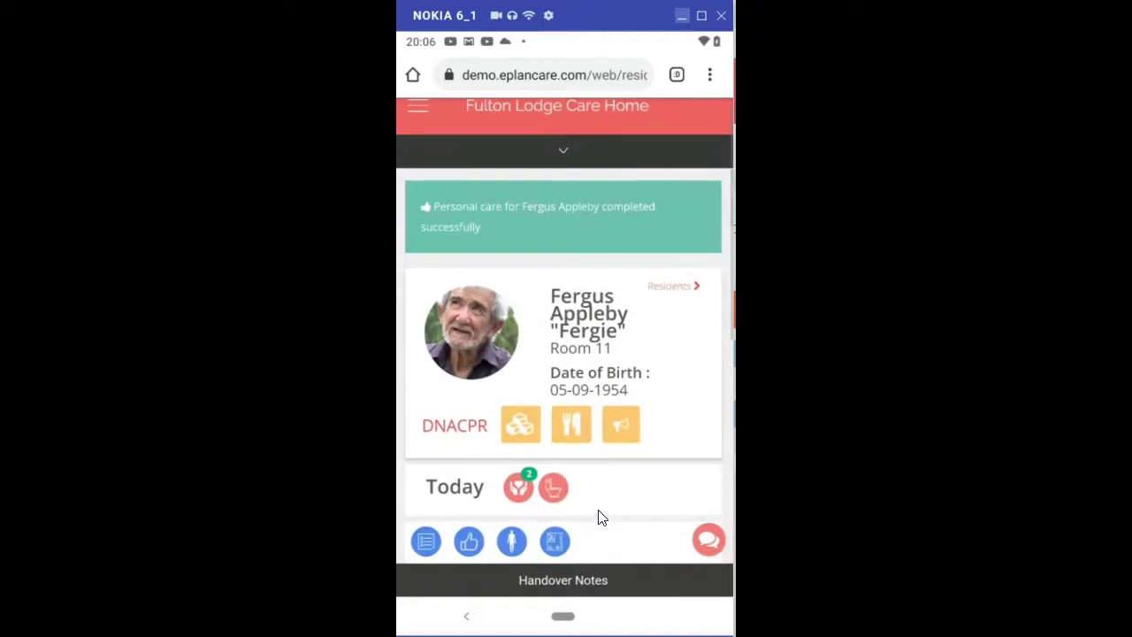
# Start a Bowel Chart entry as Type 3, shared with Handover and Manager
pyautogui.scroll(-5, 619, 478)
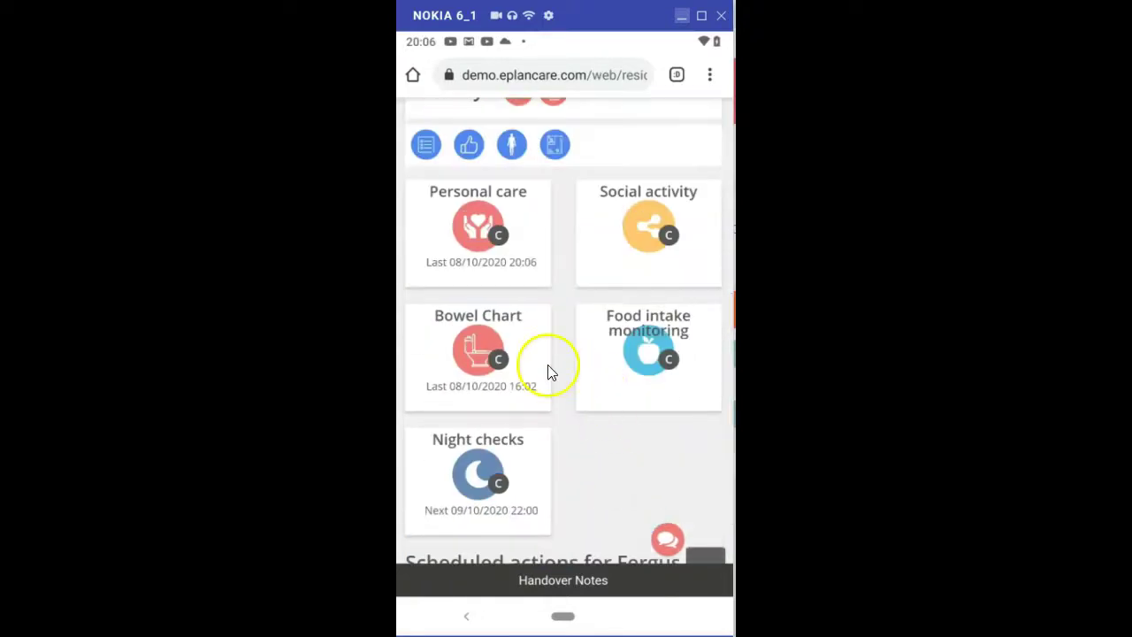
pyautogui.click(479, 366)
pyautogui.scroll(3, 500, 347)
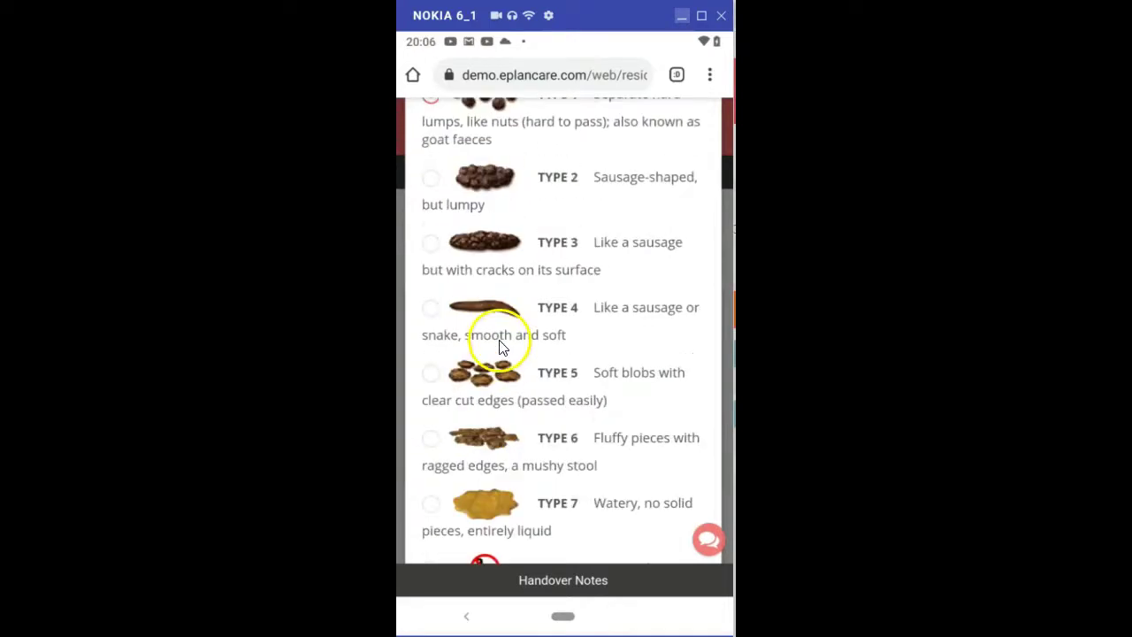
pyautogui.click(431, 242)
pyautogui.scroll(-2, 509, 272)
pyautogui.scroll(-6, 511, 275)
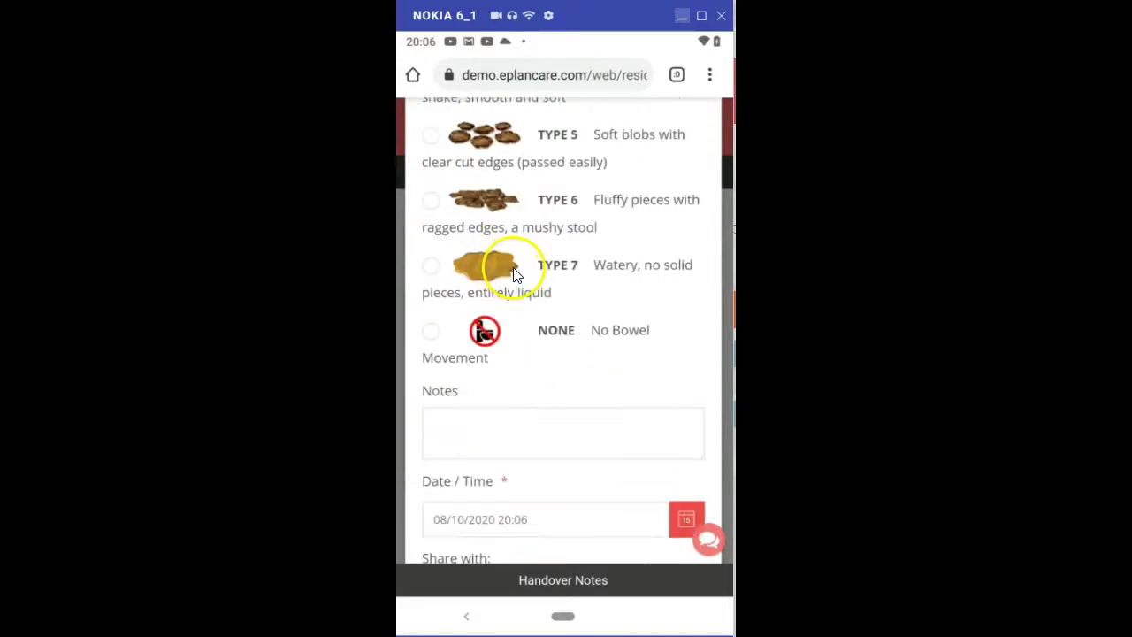
pyautogui.click(446, 464)
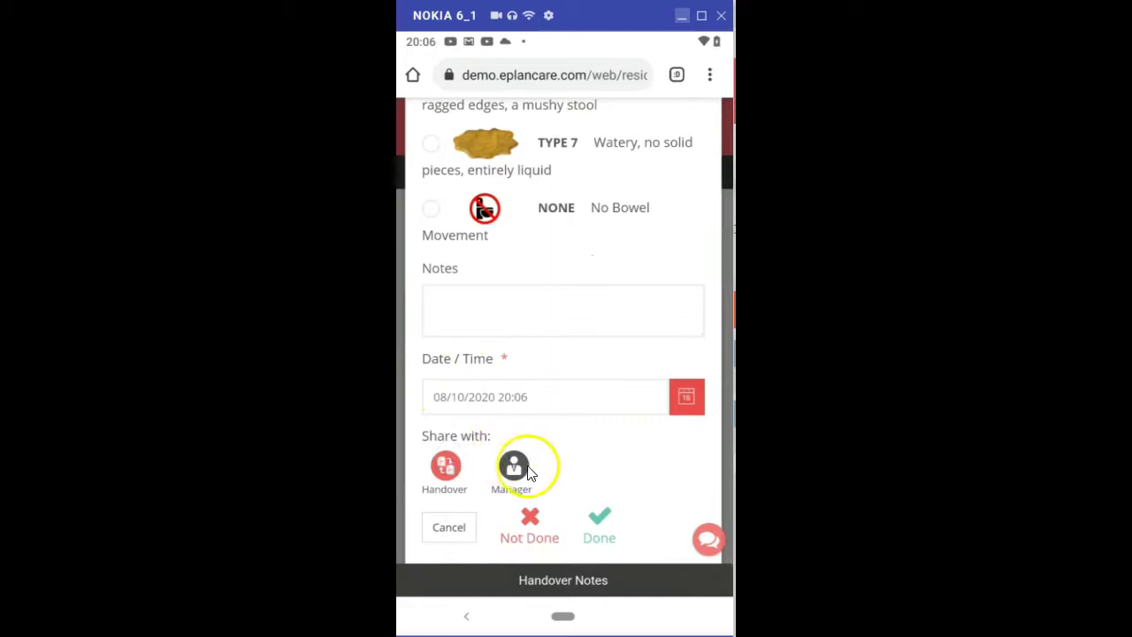
pyautogui.click(522, 467)
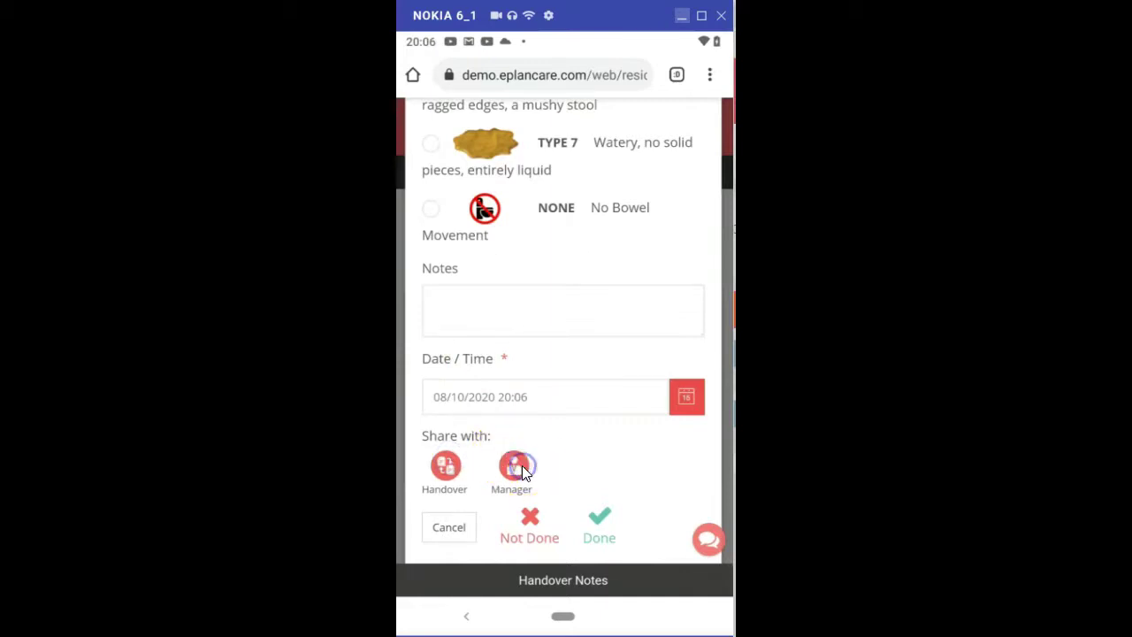
# Dictate the note 'Supported with toileting' and submit the bowel chart entry
pyautogui.click(485, 325)
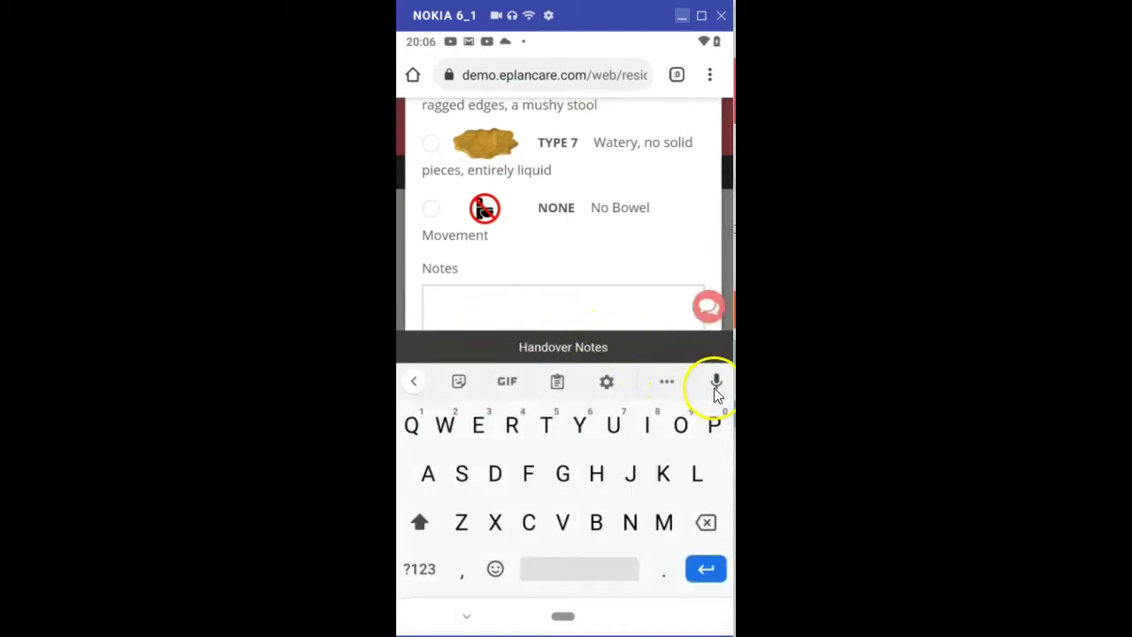
pyautogui.click(717, 382)
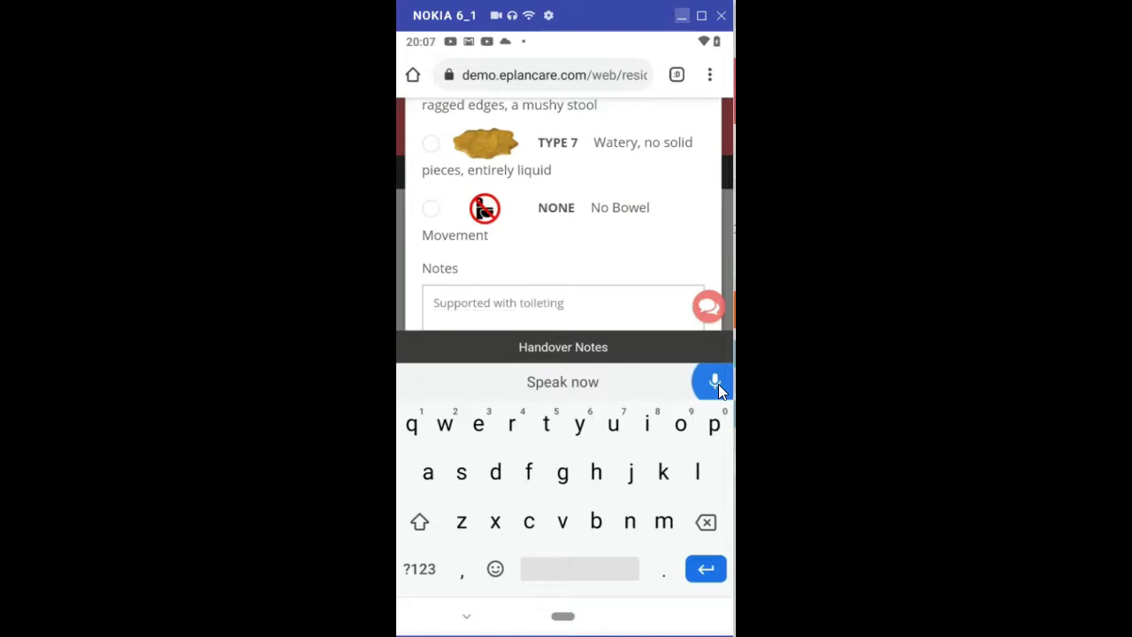
pyautogui.click(719, 384)
pyautogui.click(653, 326)
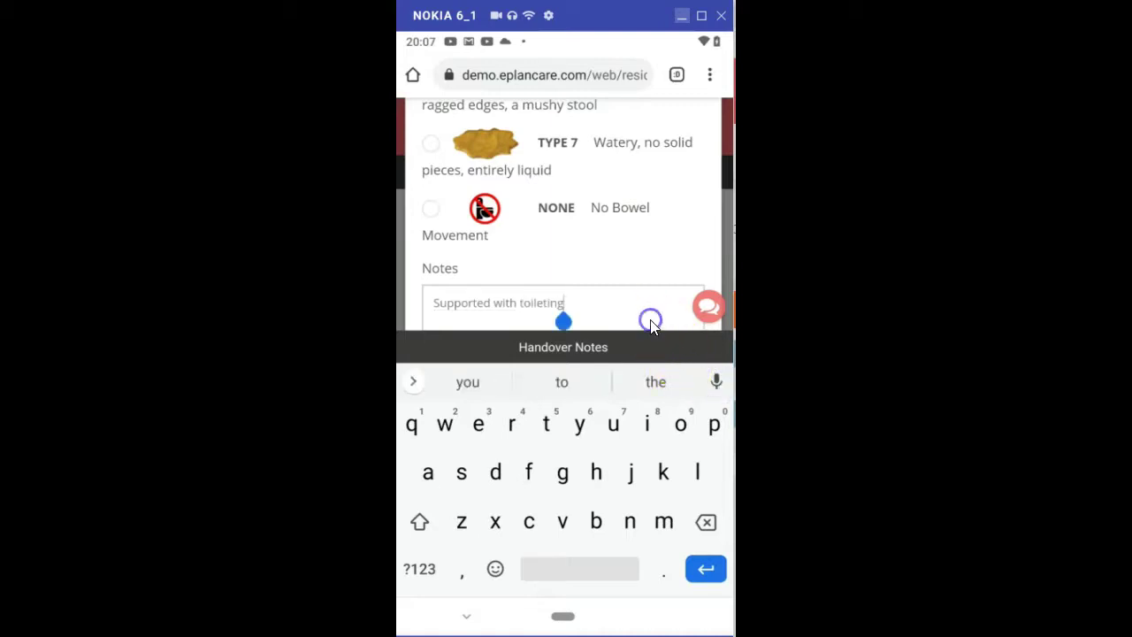
pyautogui.click(466, 616)
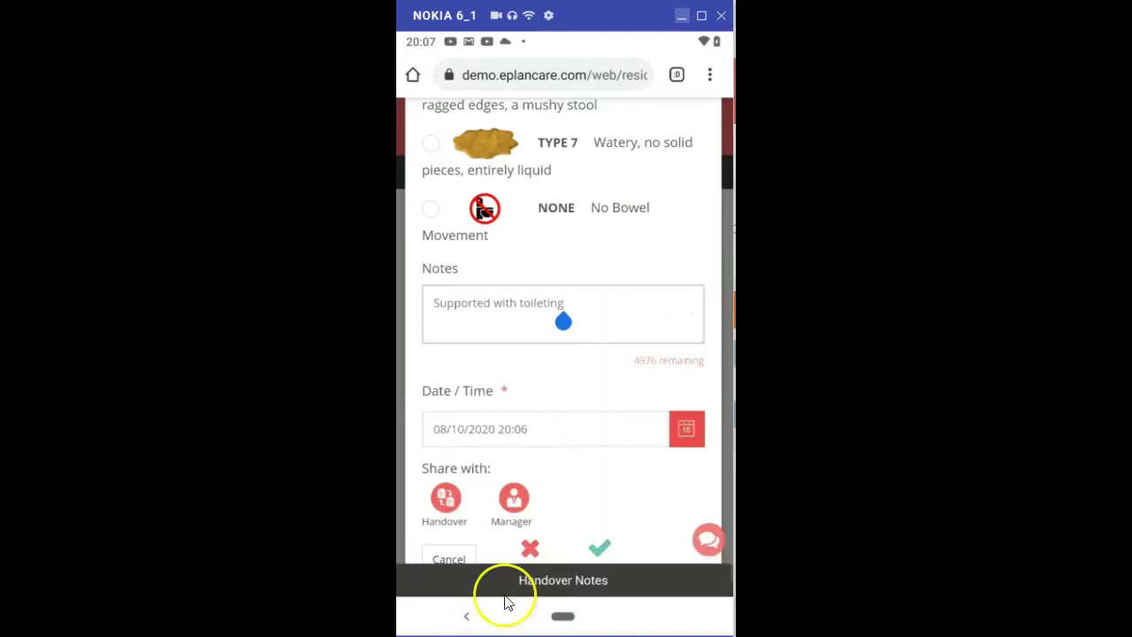
pyautogui.moveTo(592, 529); pyautogui.dragTo(596, 493)
pyautogui.click(597, 522)
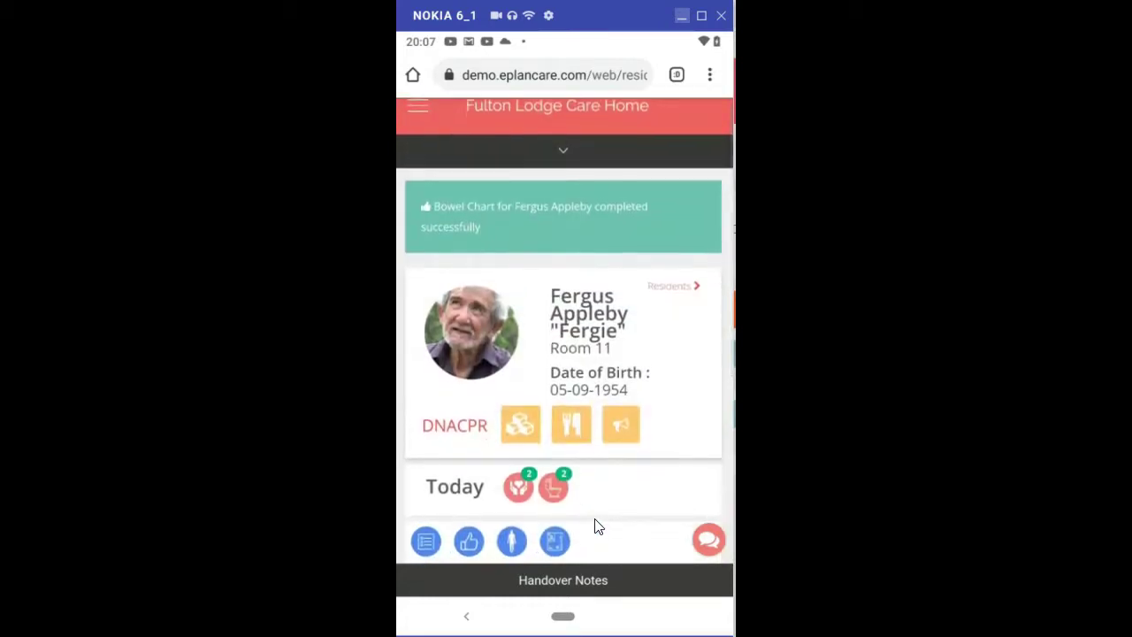
pyautogui.scroll(-2, 595, 529)
pyautogui.moveTo(475, 361); pyautogui.dragTo(517, 339)
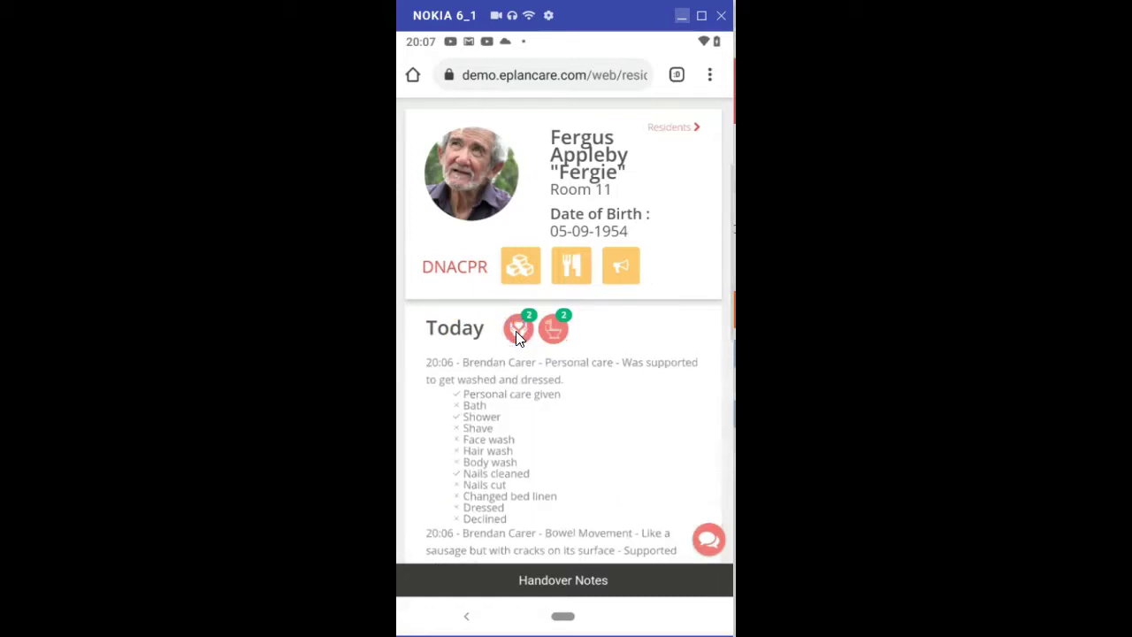
pyautogui.scroll(-5, 582, 380)
pyautogui.scroll(-2, 582, 379)
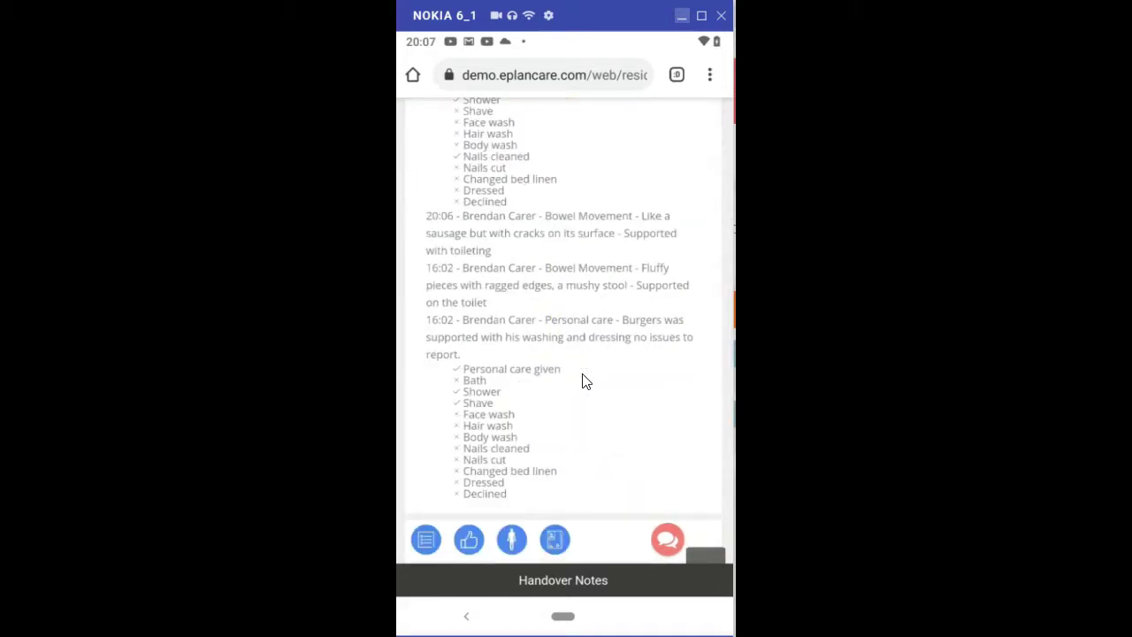
pyautogui.scroll(7, 582, 380)
pyautogui.moveTo(572, 360); pyautogui.dragTo(523, 335)
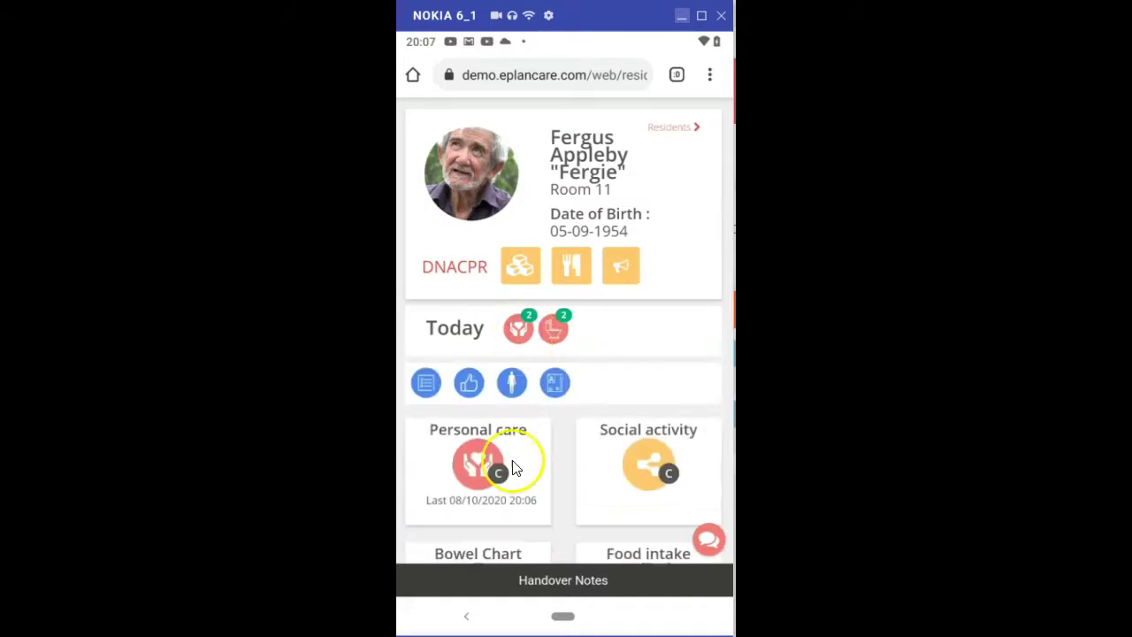
pyautogui.scroll(-2, 516, 469)
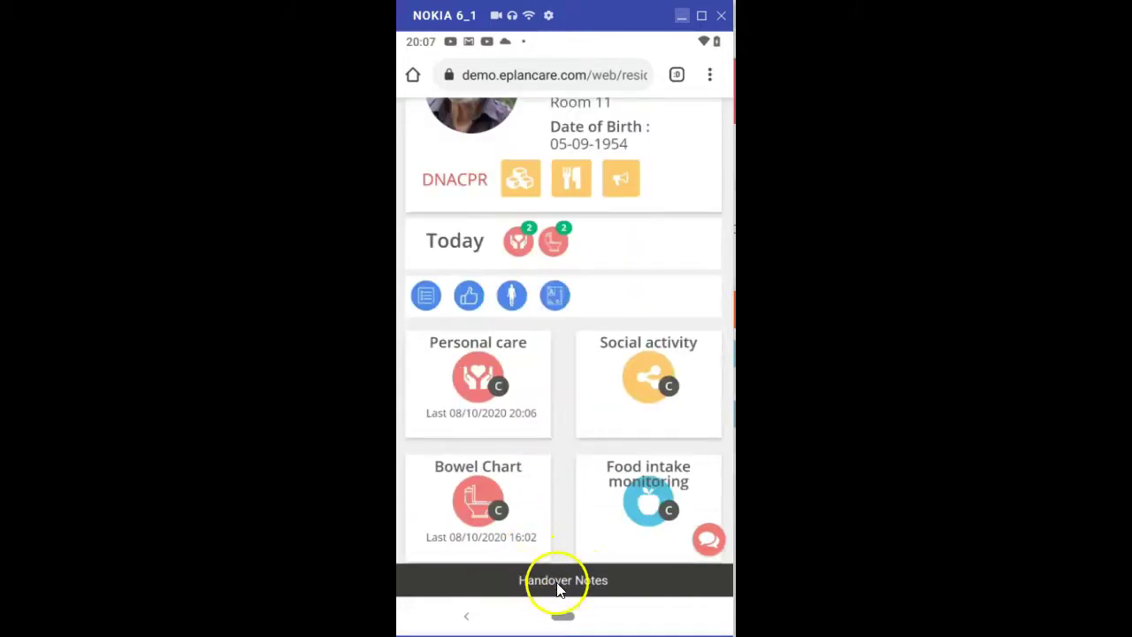
# Open the Handover Notes and view the full report with both bowel entries
pyautogui.click(556, 582)
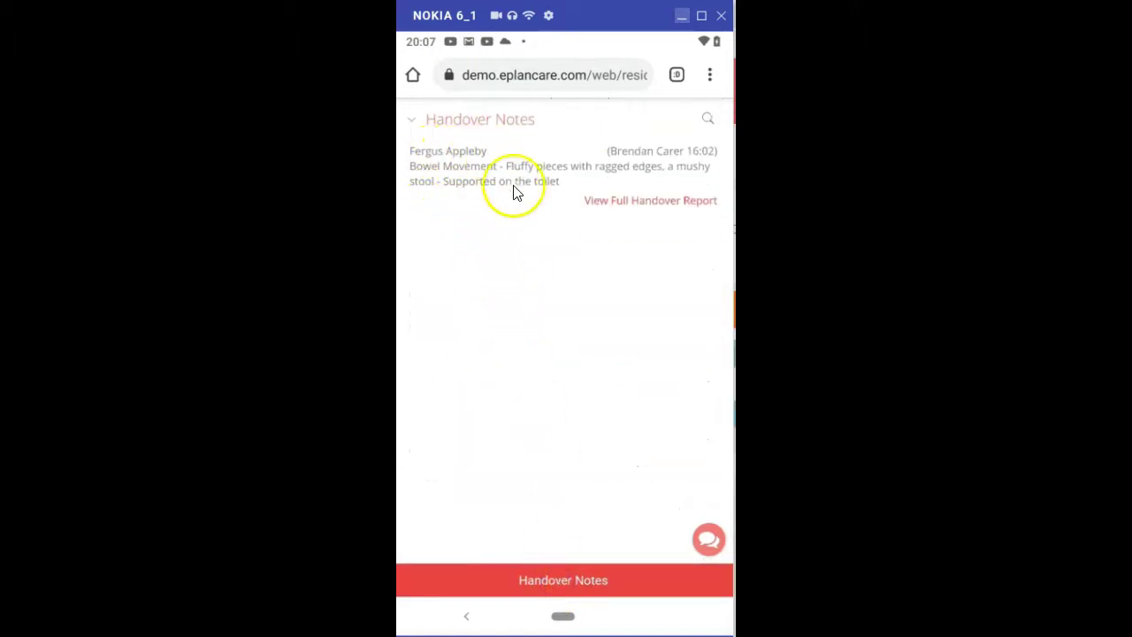
pyautogui.click(656, 209)
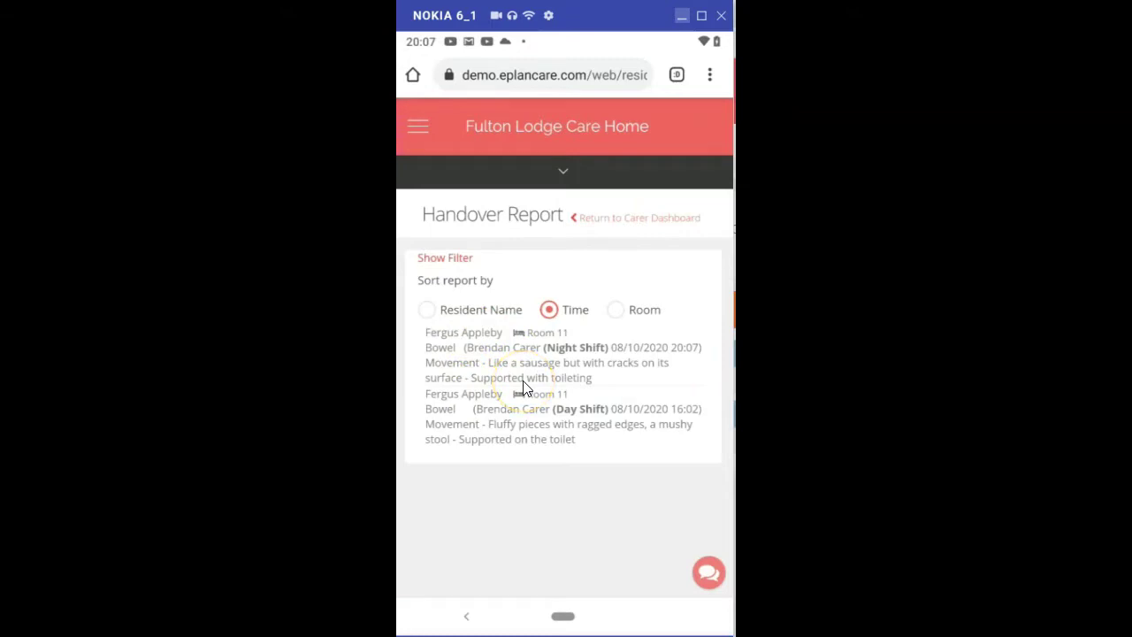
# Go back to Chrome's Handover Report and pick Carer Dashboard from the ePlan navigation menu
pyautogui.click(560, 616)
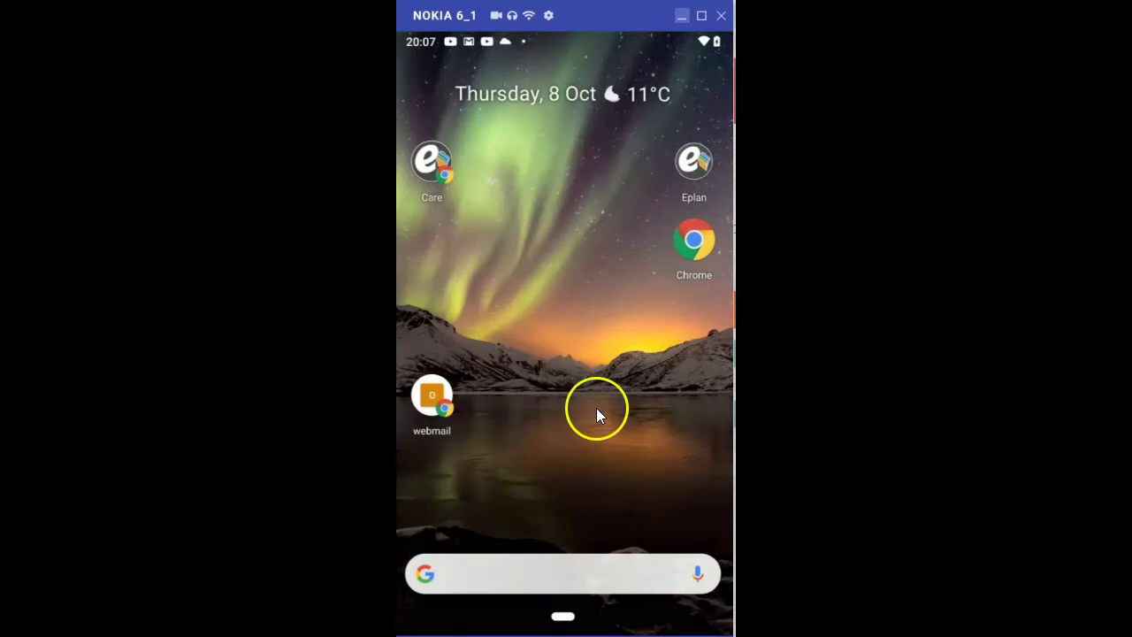
pyautogui.click(698, 240)
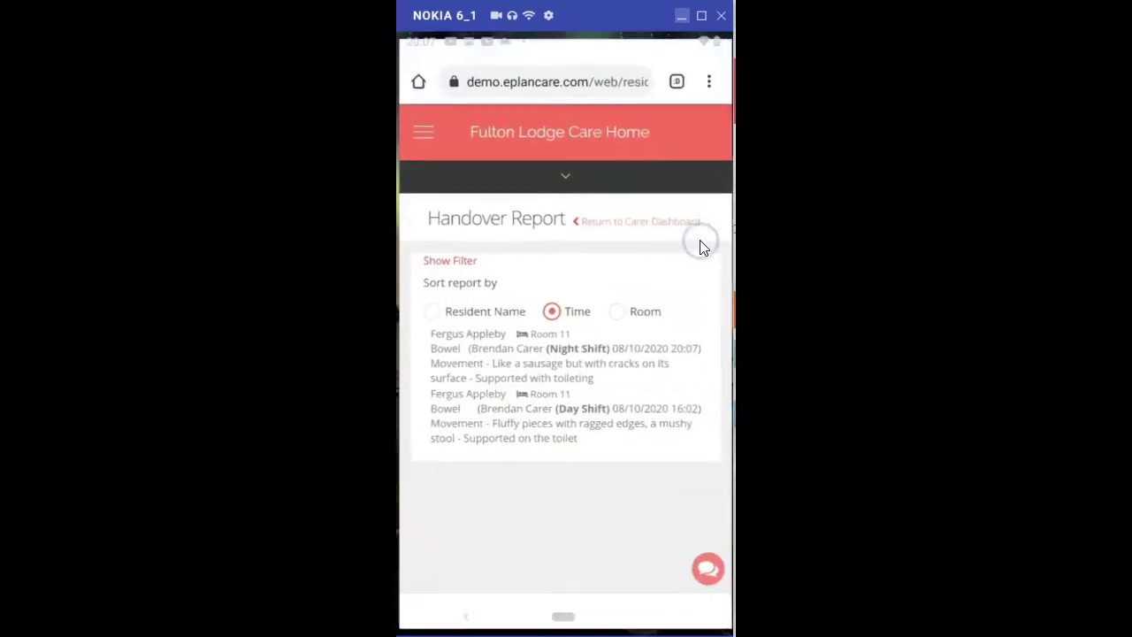
pyautogui.click(418, 130)
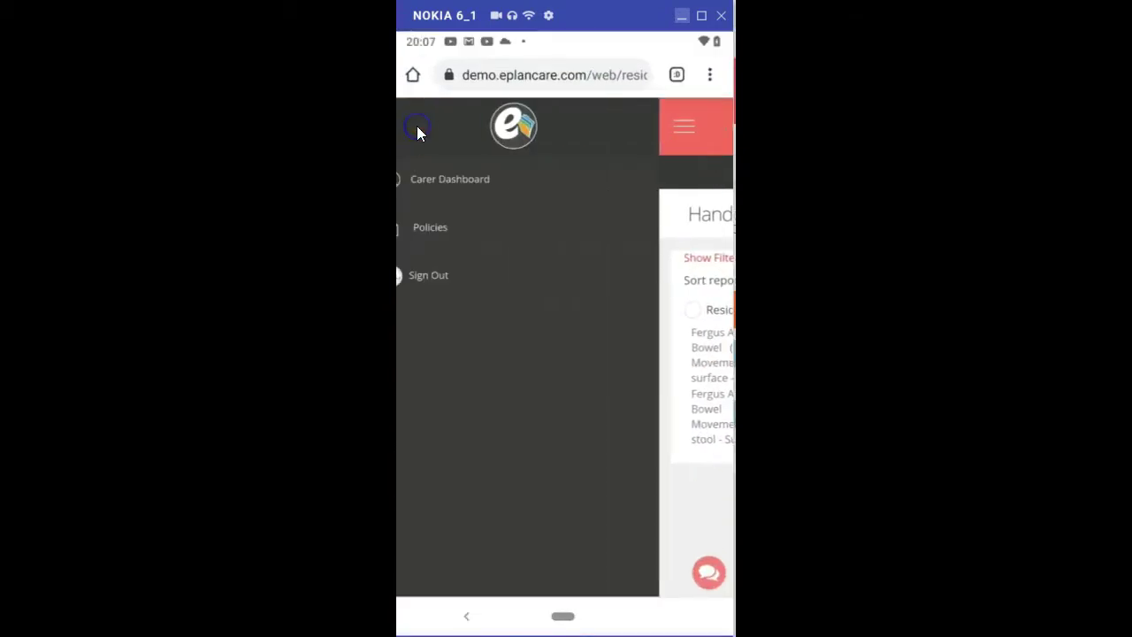
pyautogui.click(444, 183)
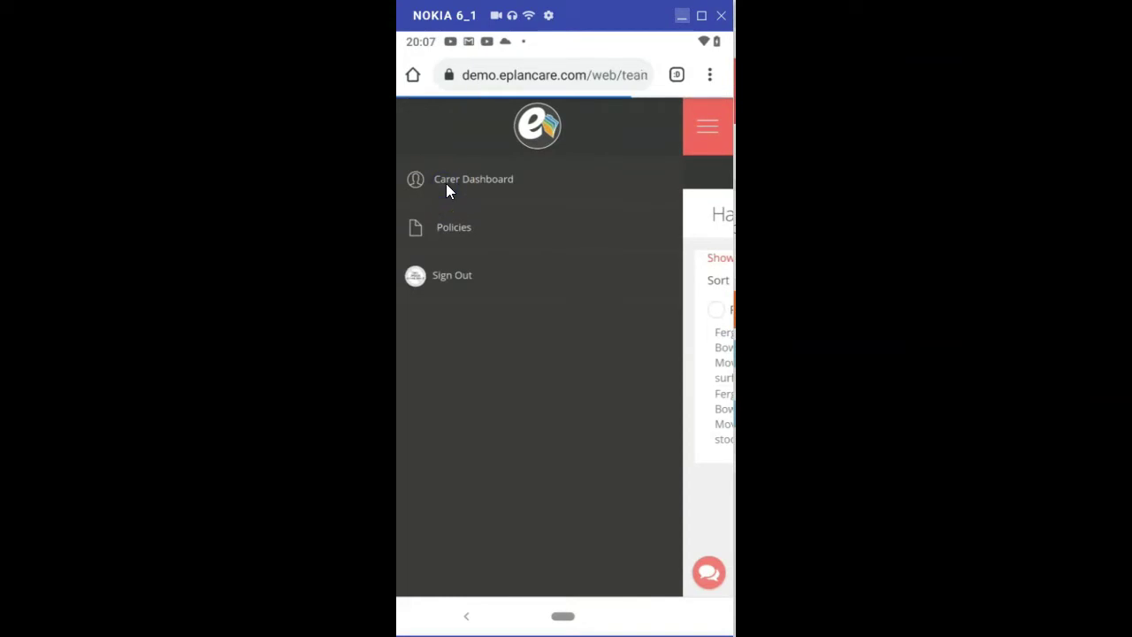